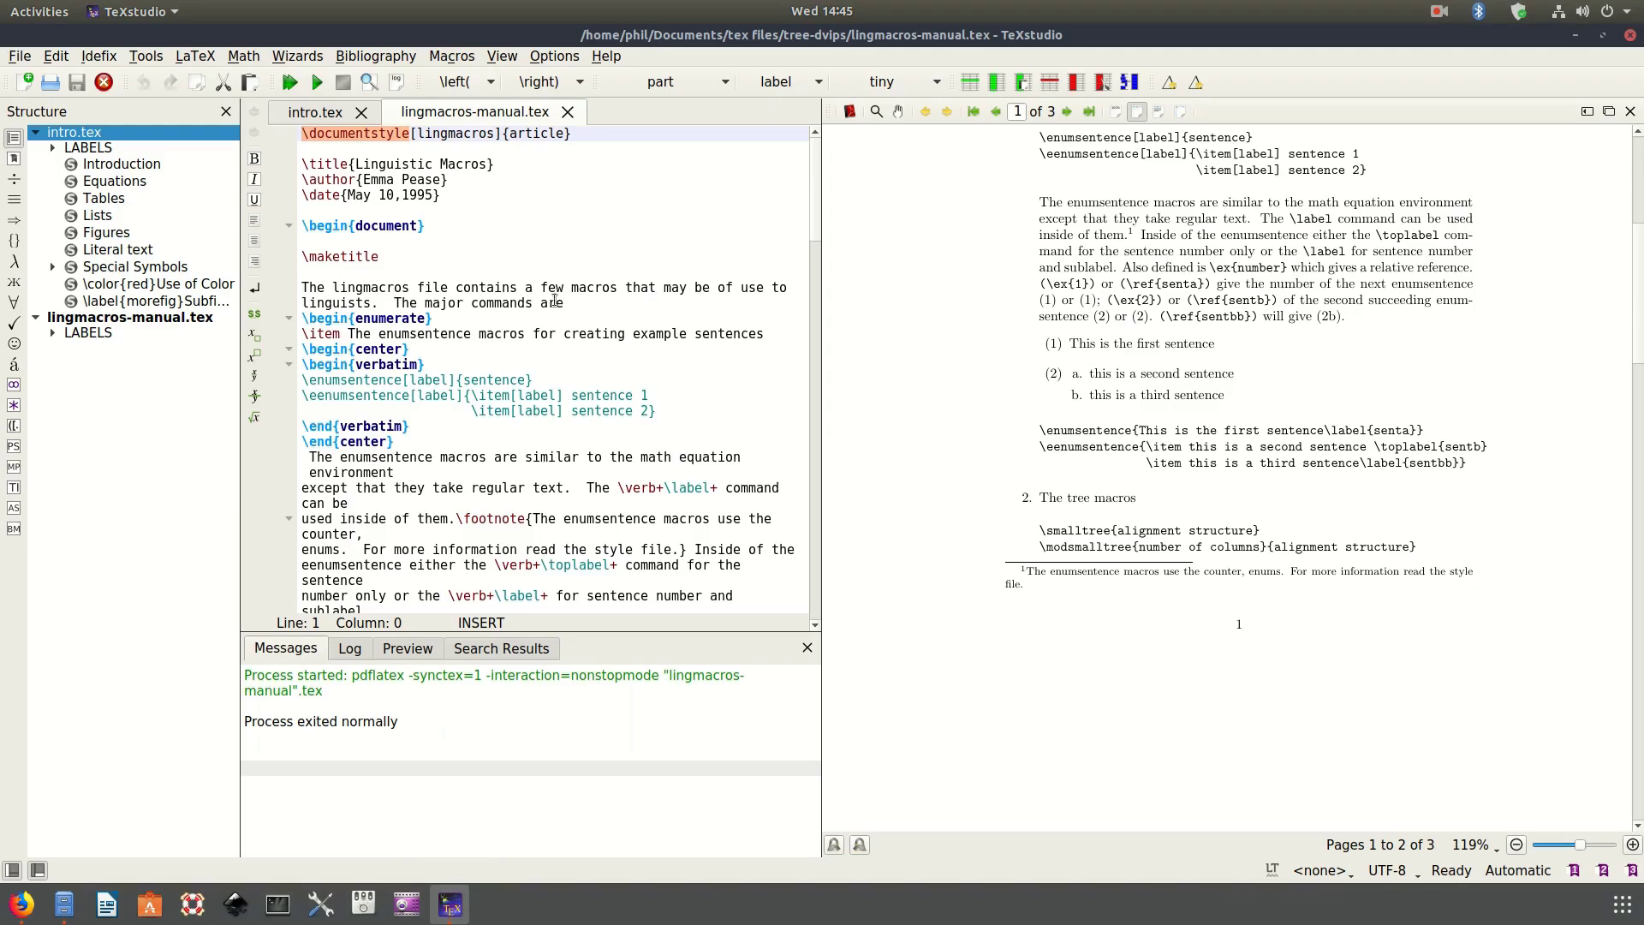
pyautogui.moveTo(1023, 271); pyautogui.dragTo(1283, 339)
pyautogui.scroll(5, 1268, 345)
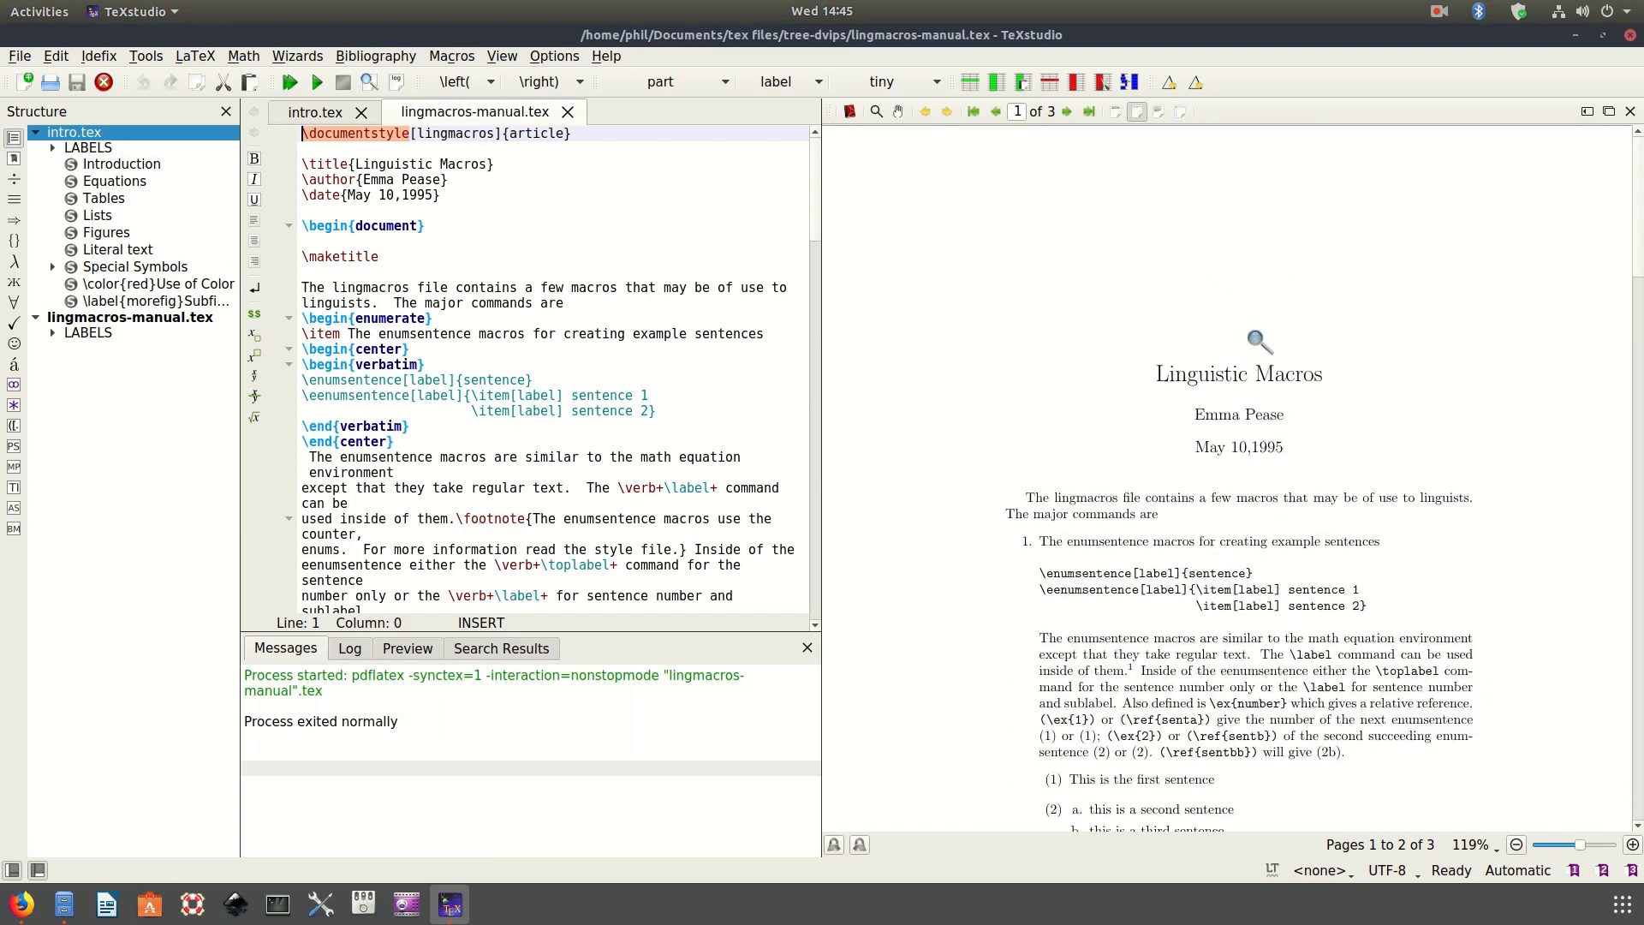
pyautogui.scroll(-9, 1255, 339)
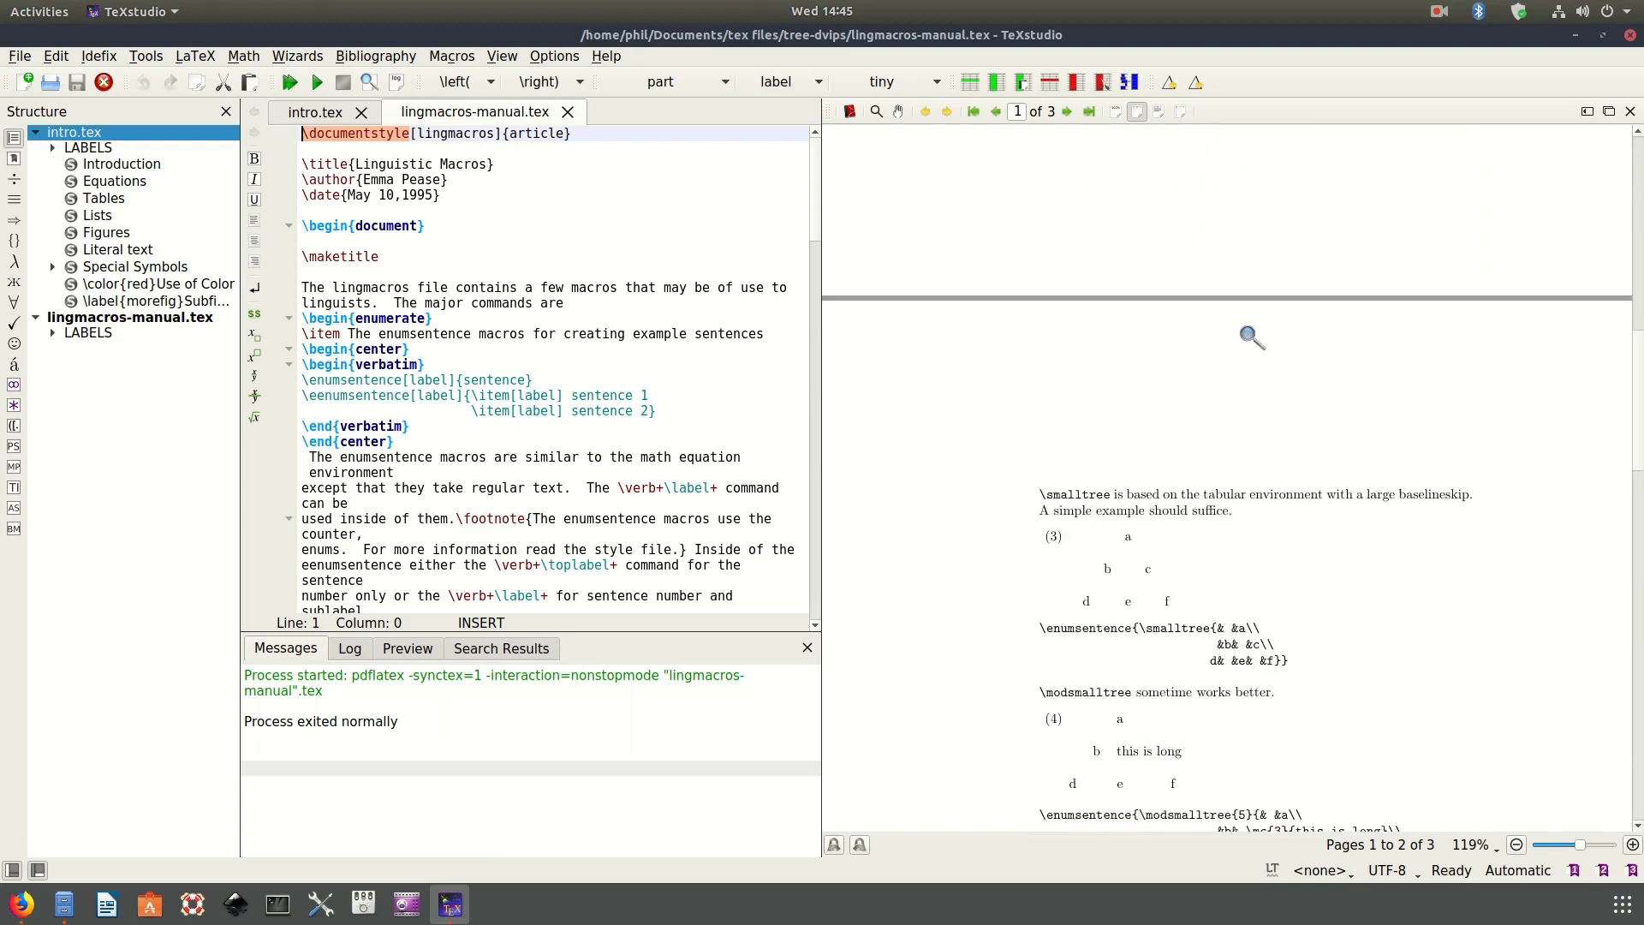
pyautogui.scroll(-5, 1252, 336)
pyautogui.moveTo(1256, 397); pyautogui.dragTo(1254, 618)
pyautogui.scroll(-6, 1224, 488)
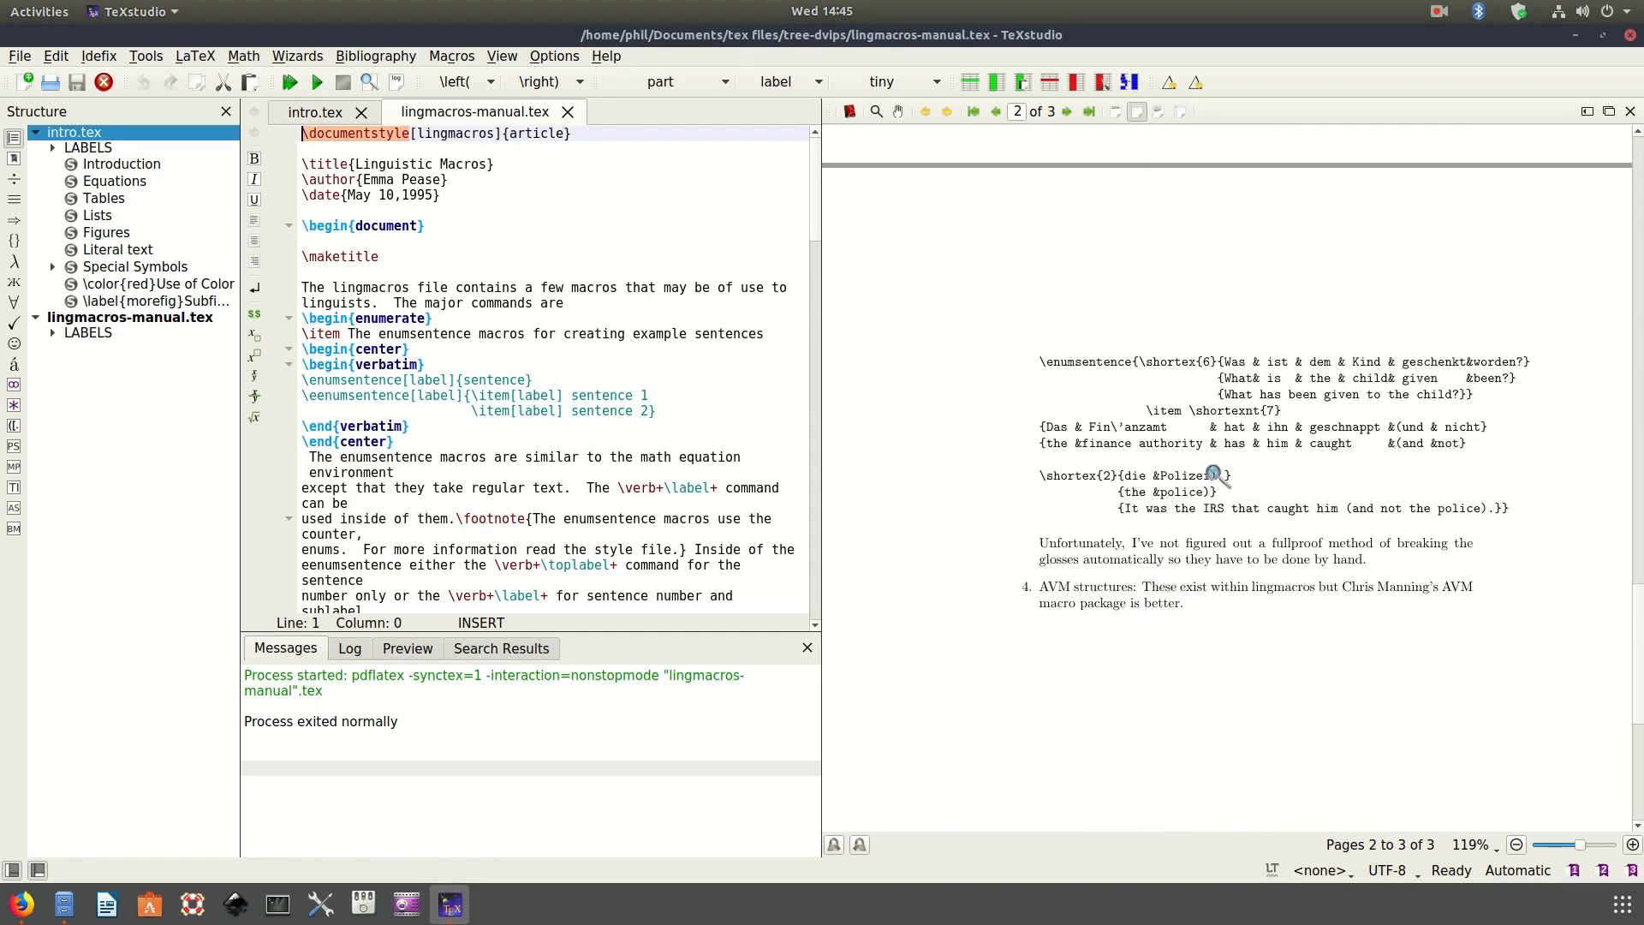
pyautogui.scroll(-10, 1213, 475)
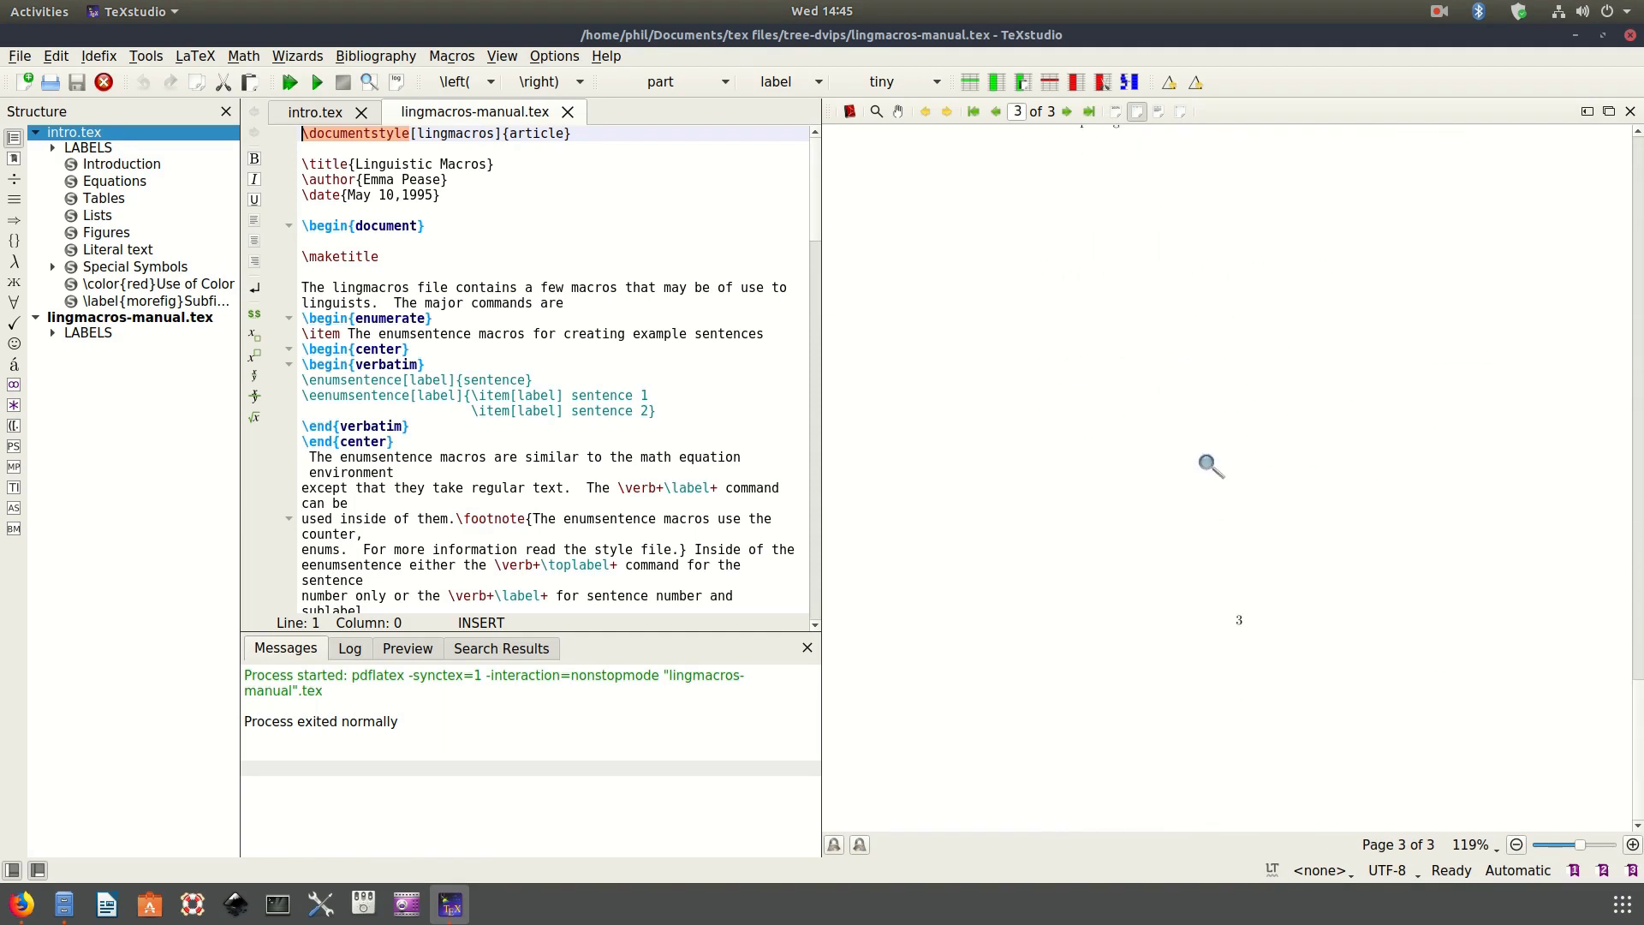
pyautogui.scroll(12, 1208, 463)
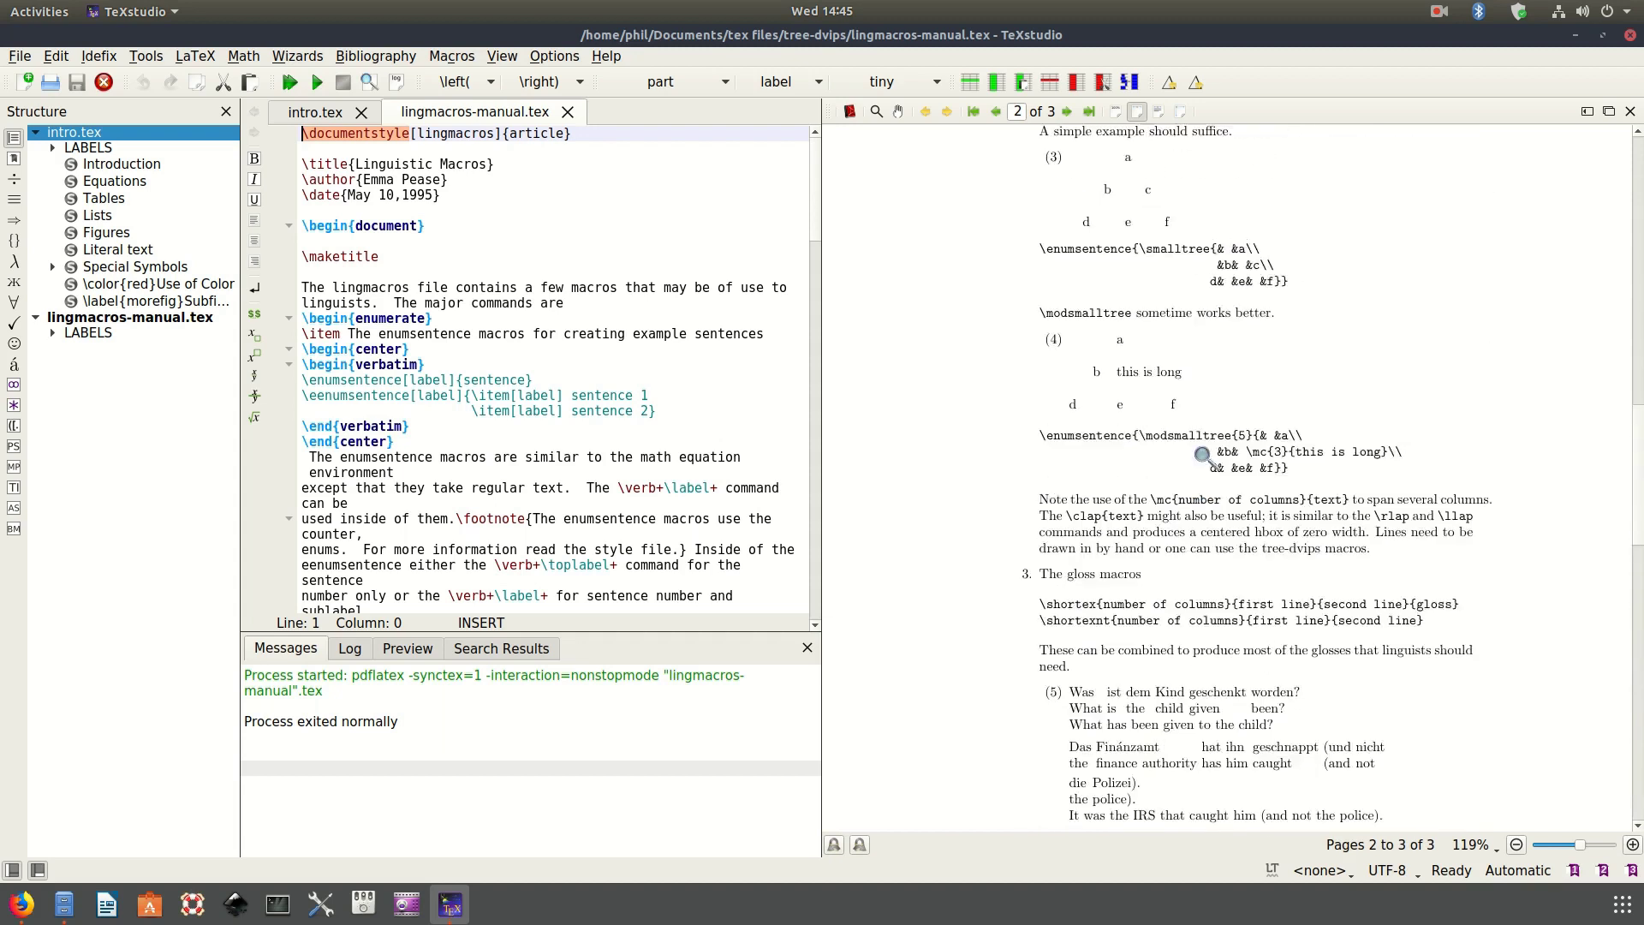
pyautogui.scroll(3, 1203, 454)
pyautogui.click(451, 291)
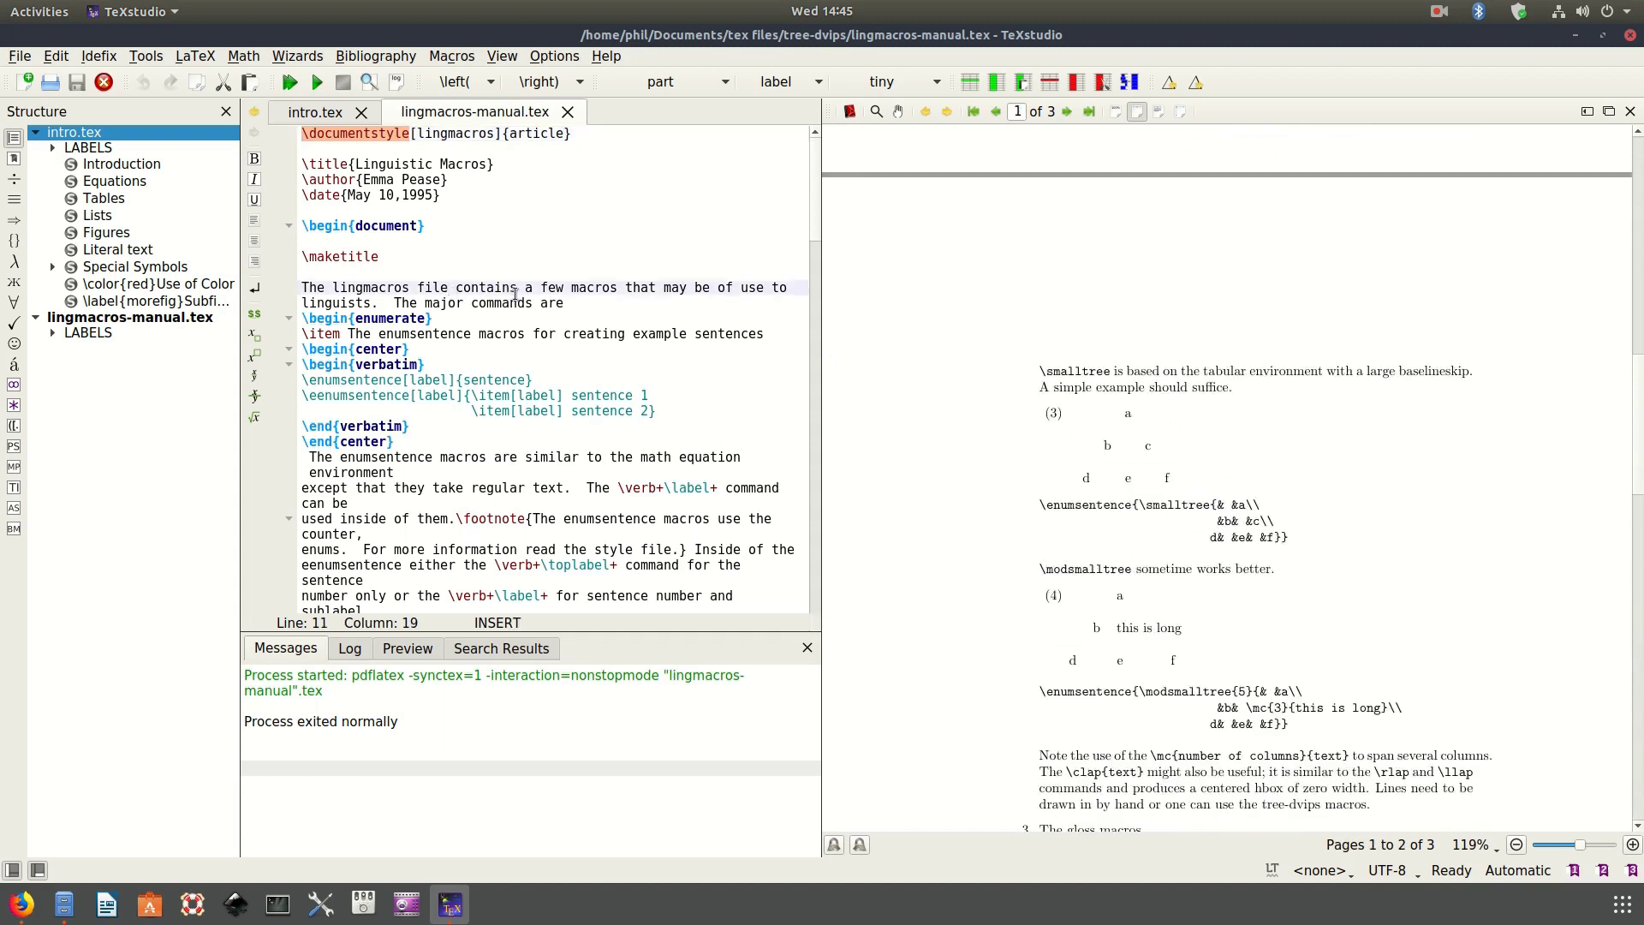
pyautogui.scroll(-12, 517, 298)
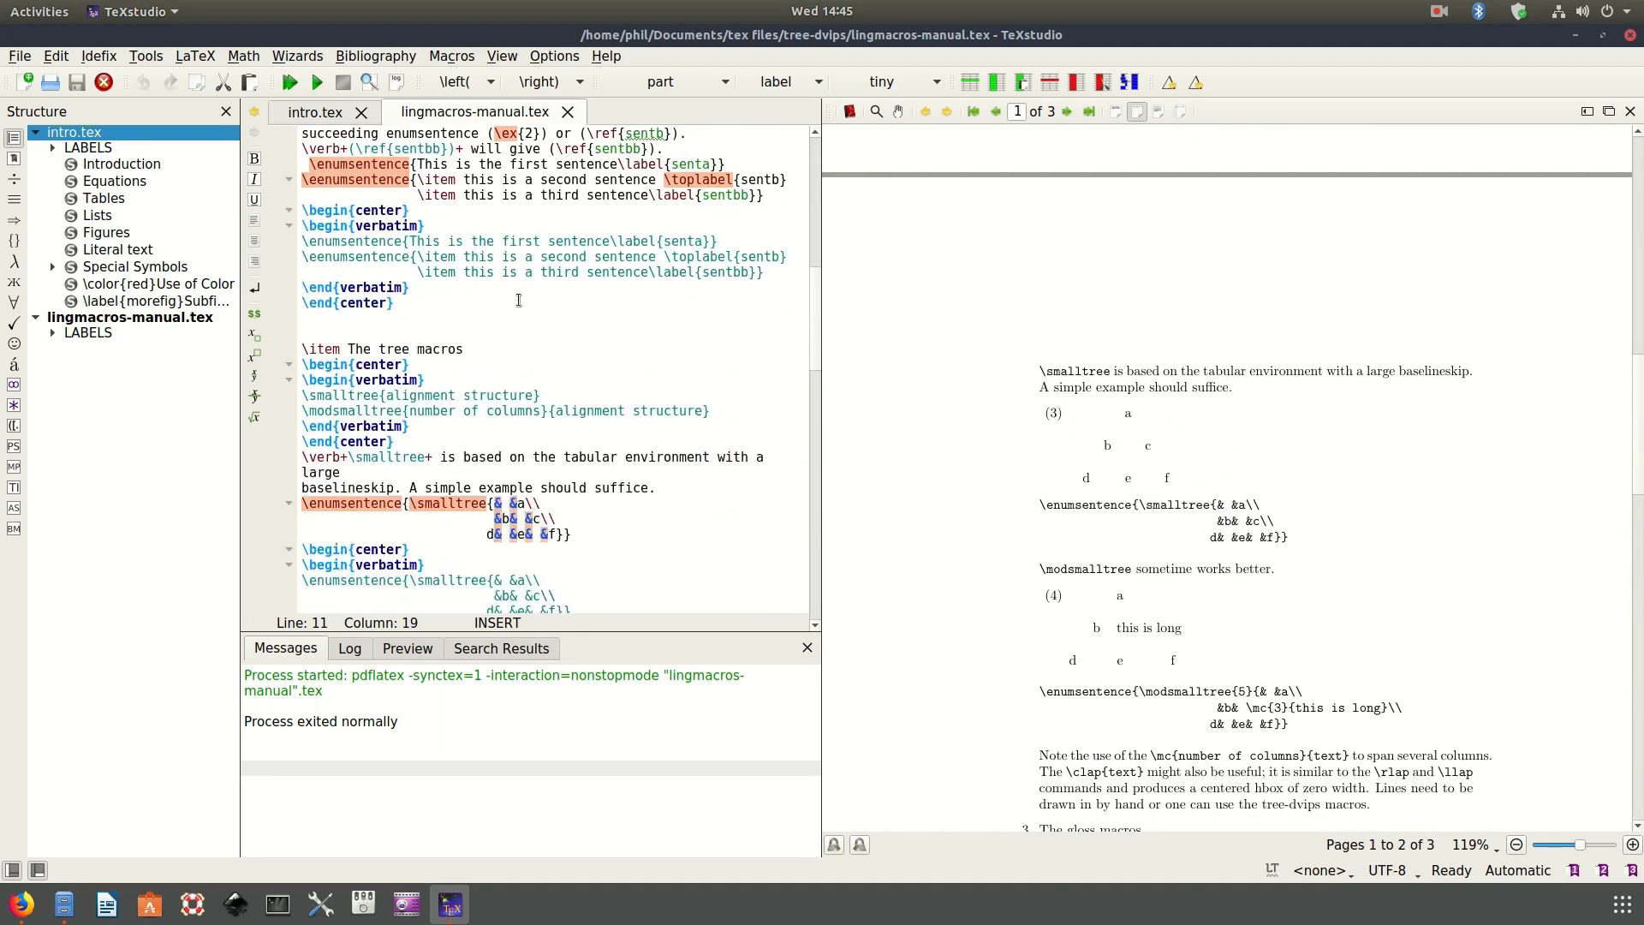
pyautogui.scroll(-10, 518, 300)
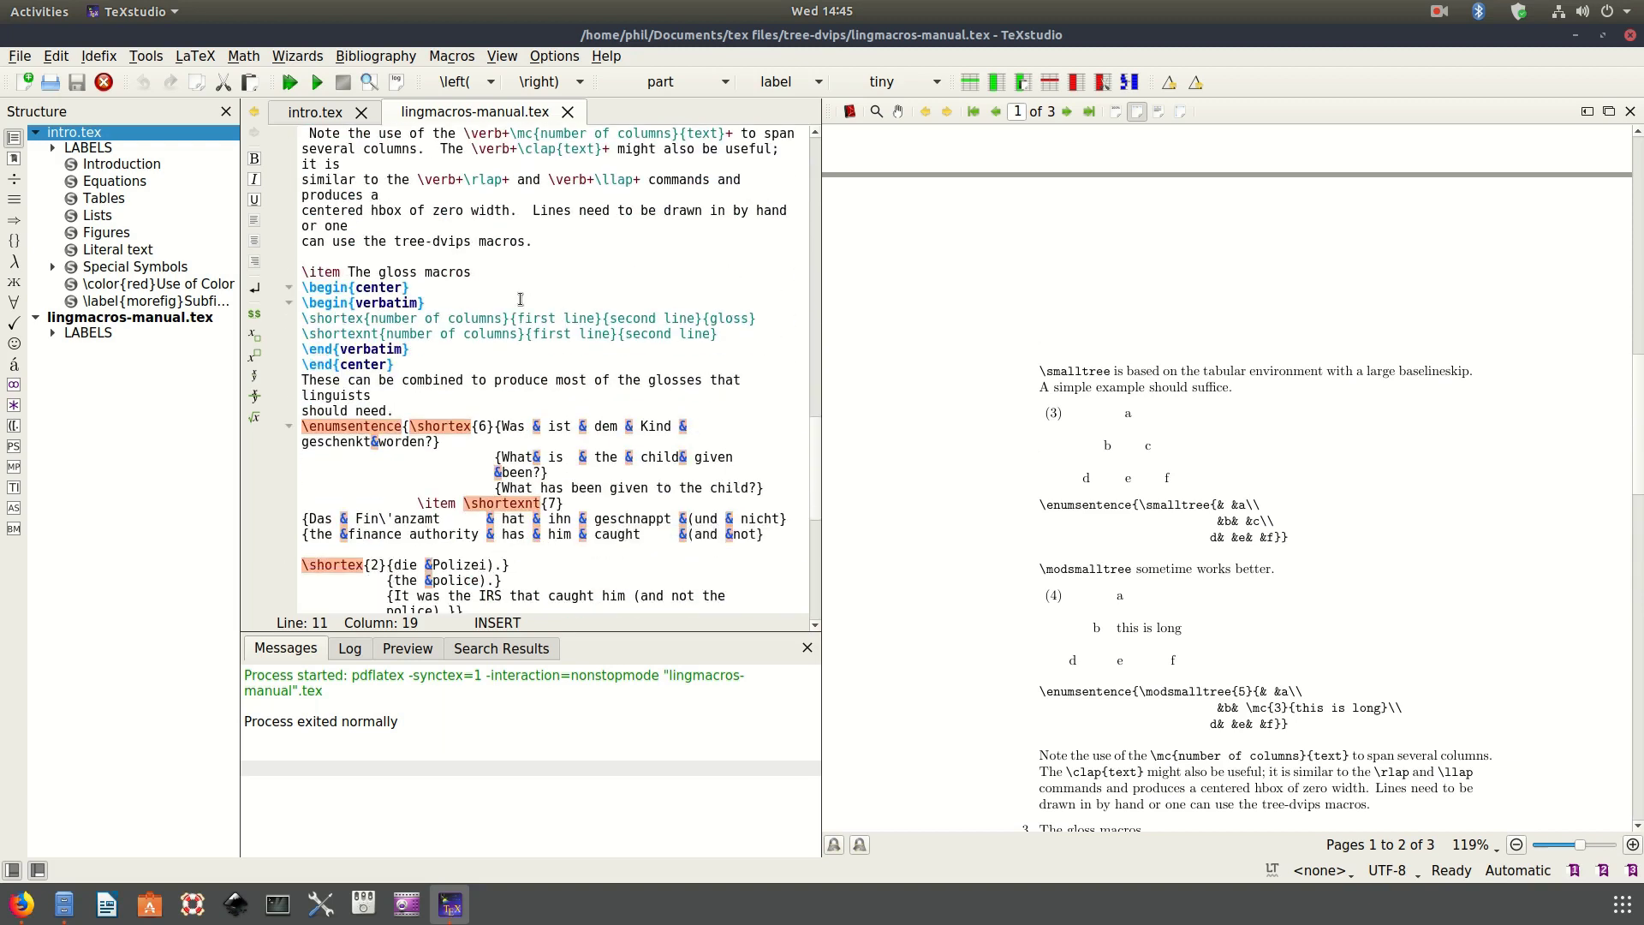
pyautogui.scroll(-5, 520, 299)
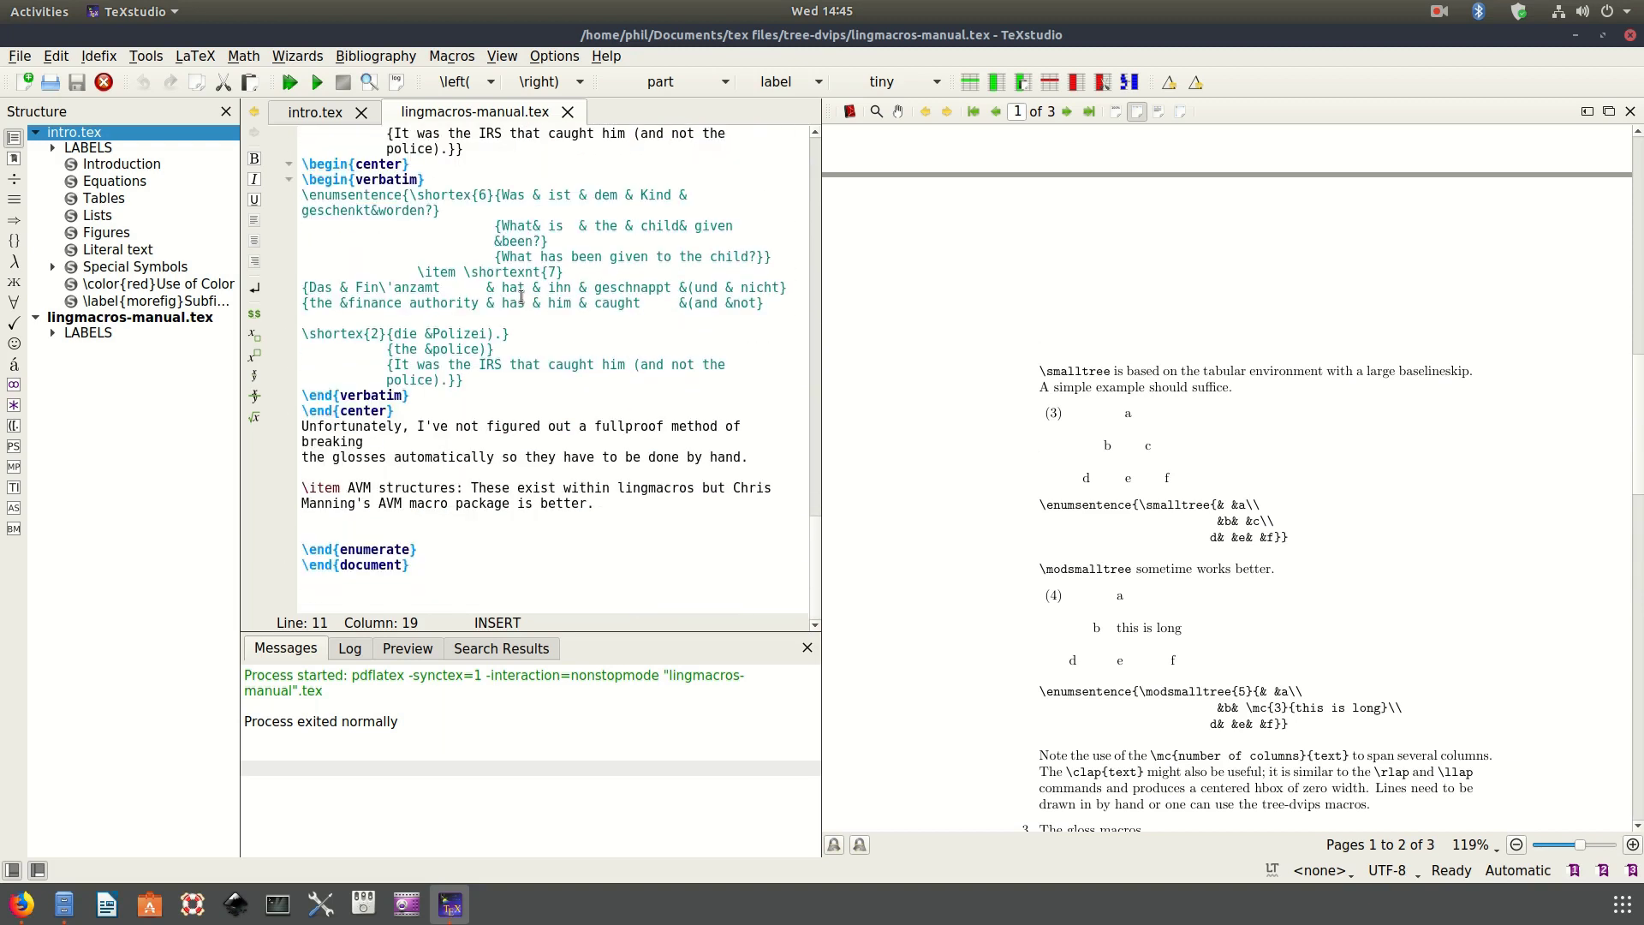
pyautogui.scroll(12, 524, 296)
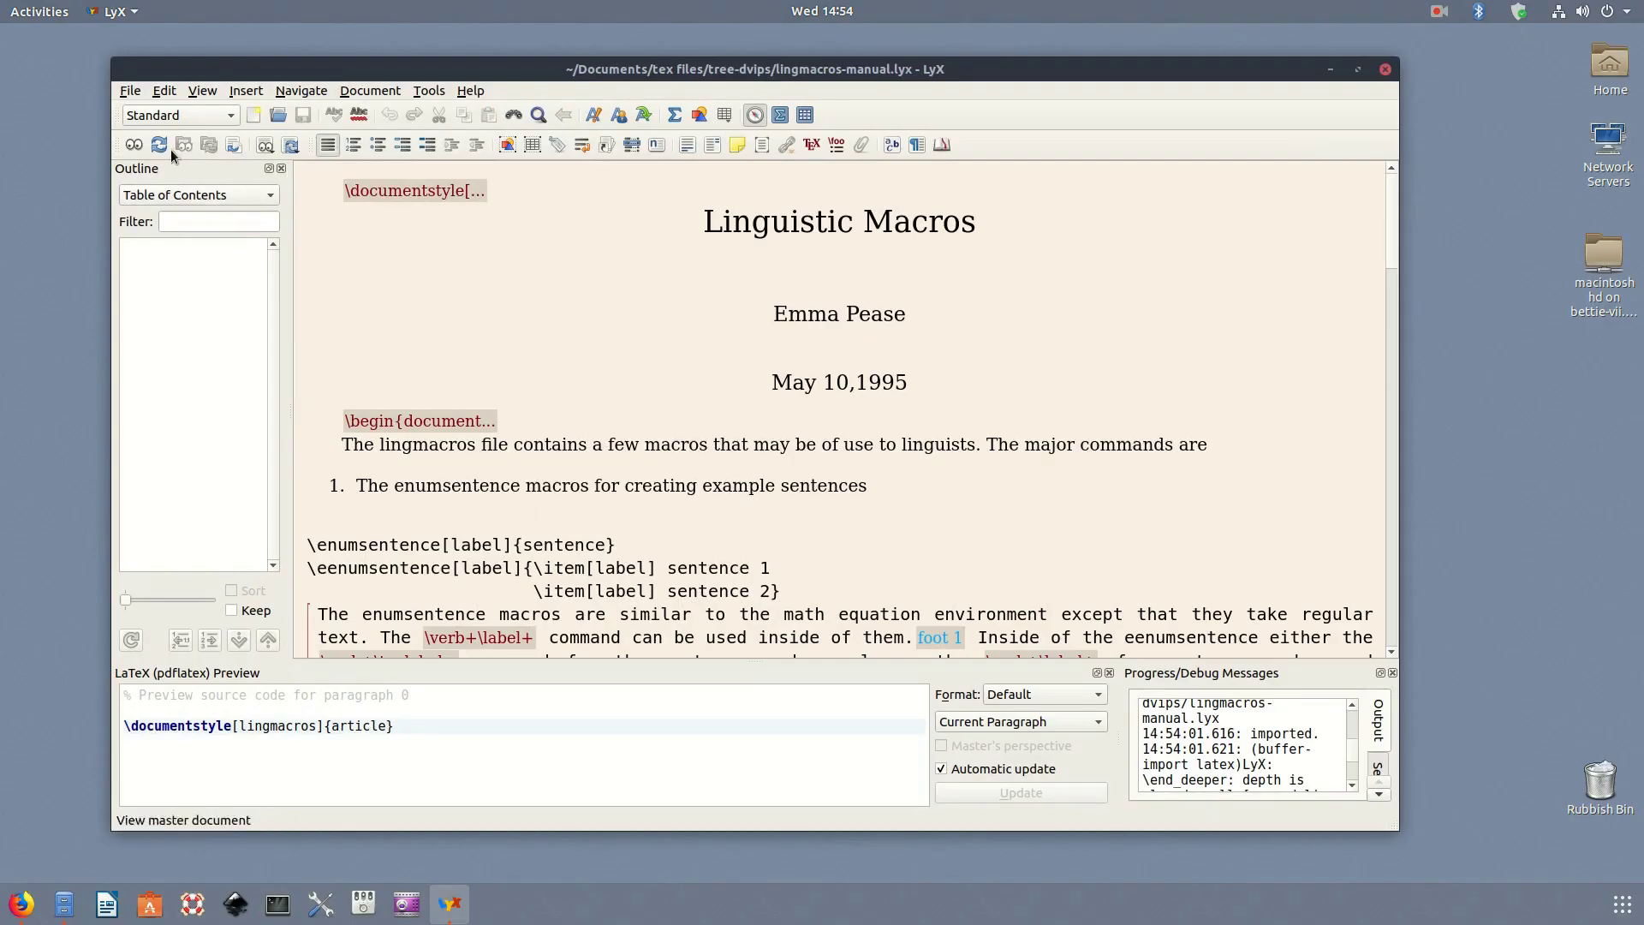
# Build the imported manual as a PDF in LyX; the export fails with LaTeX errors.
pyautogui.click(136, 146)
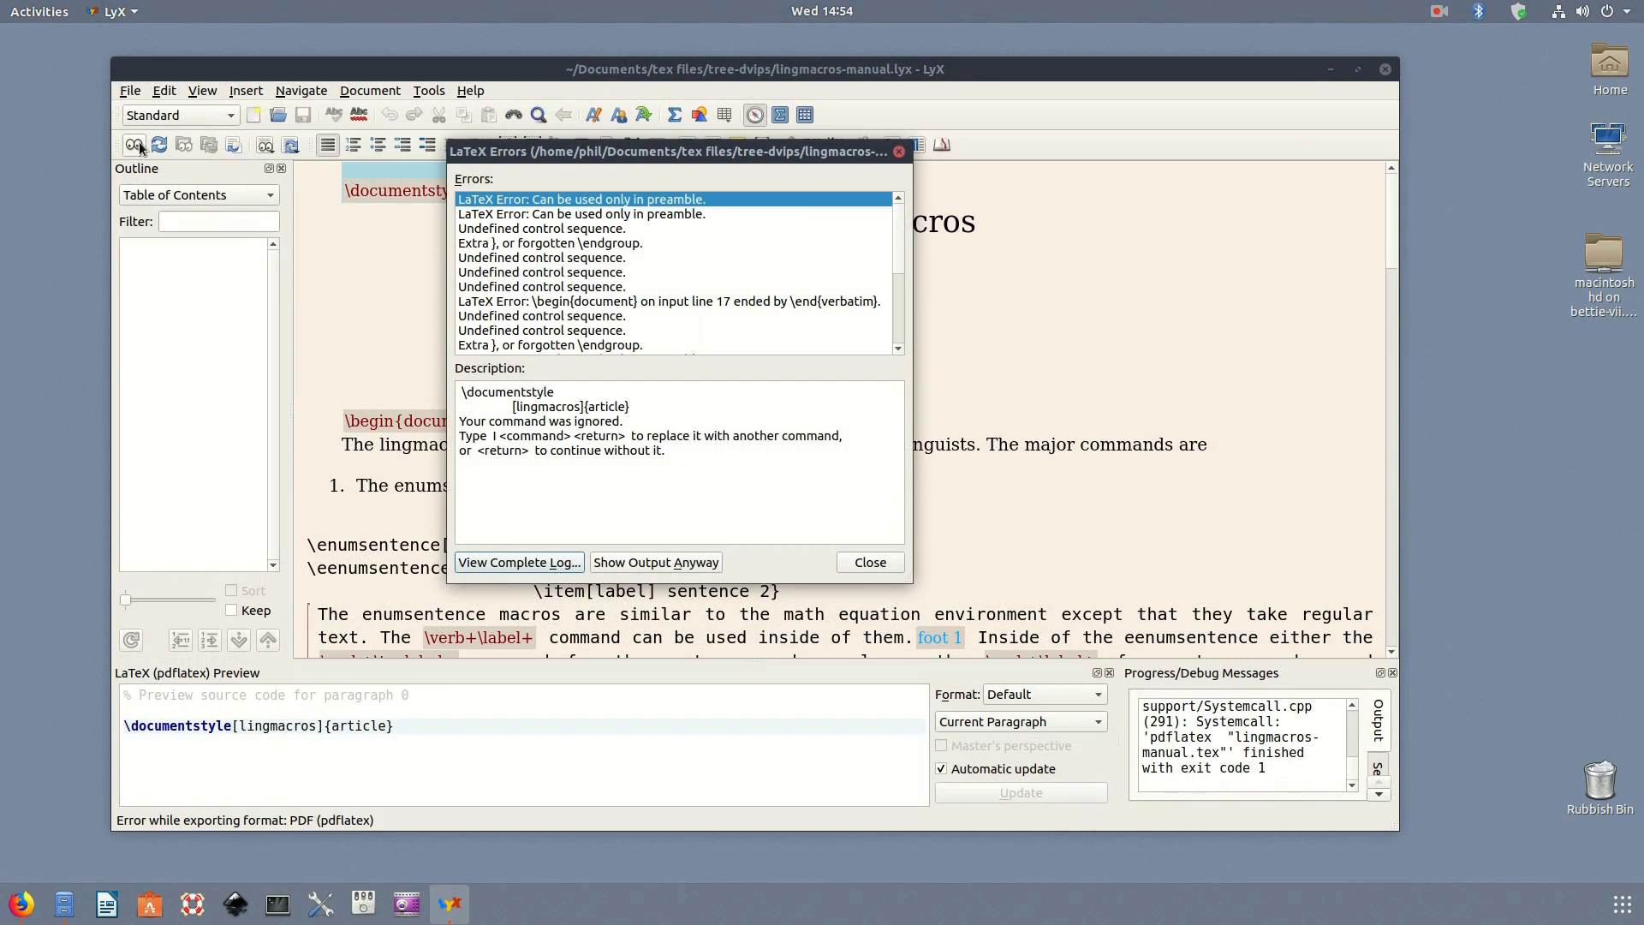
pyautogui.click(681, 563)
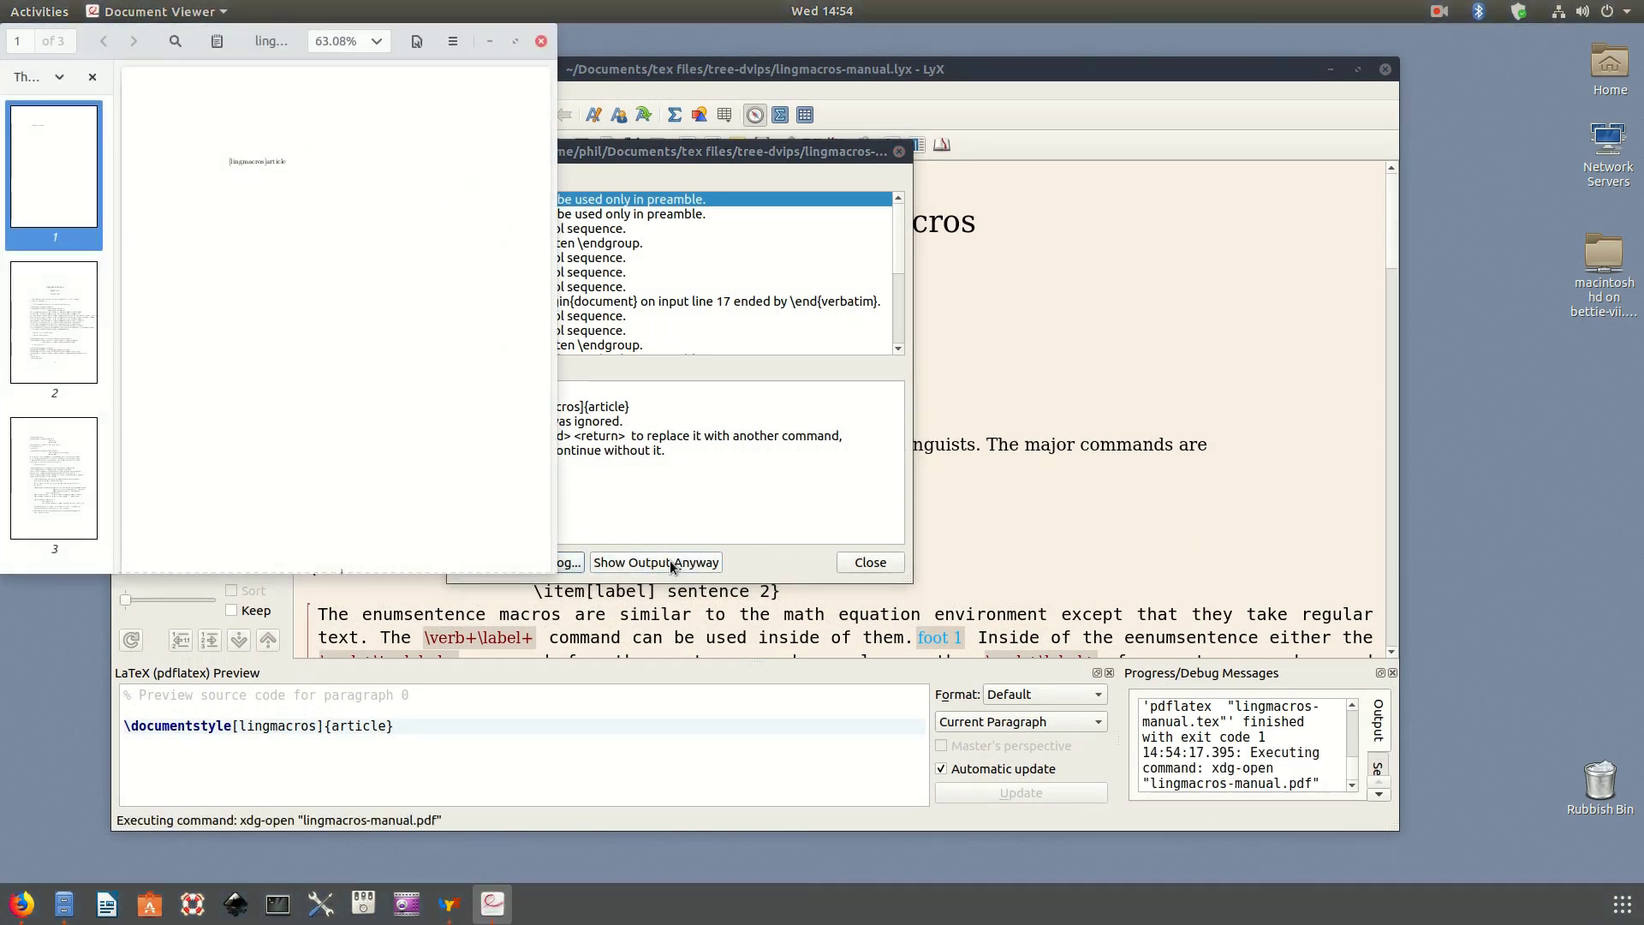
pyautogui.moveTo(548, 571); pyautogui.dragTo(1103, 778)
pyautogui.click(85, 334)
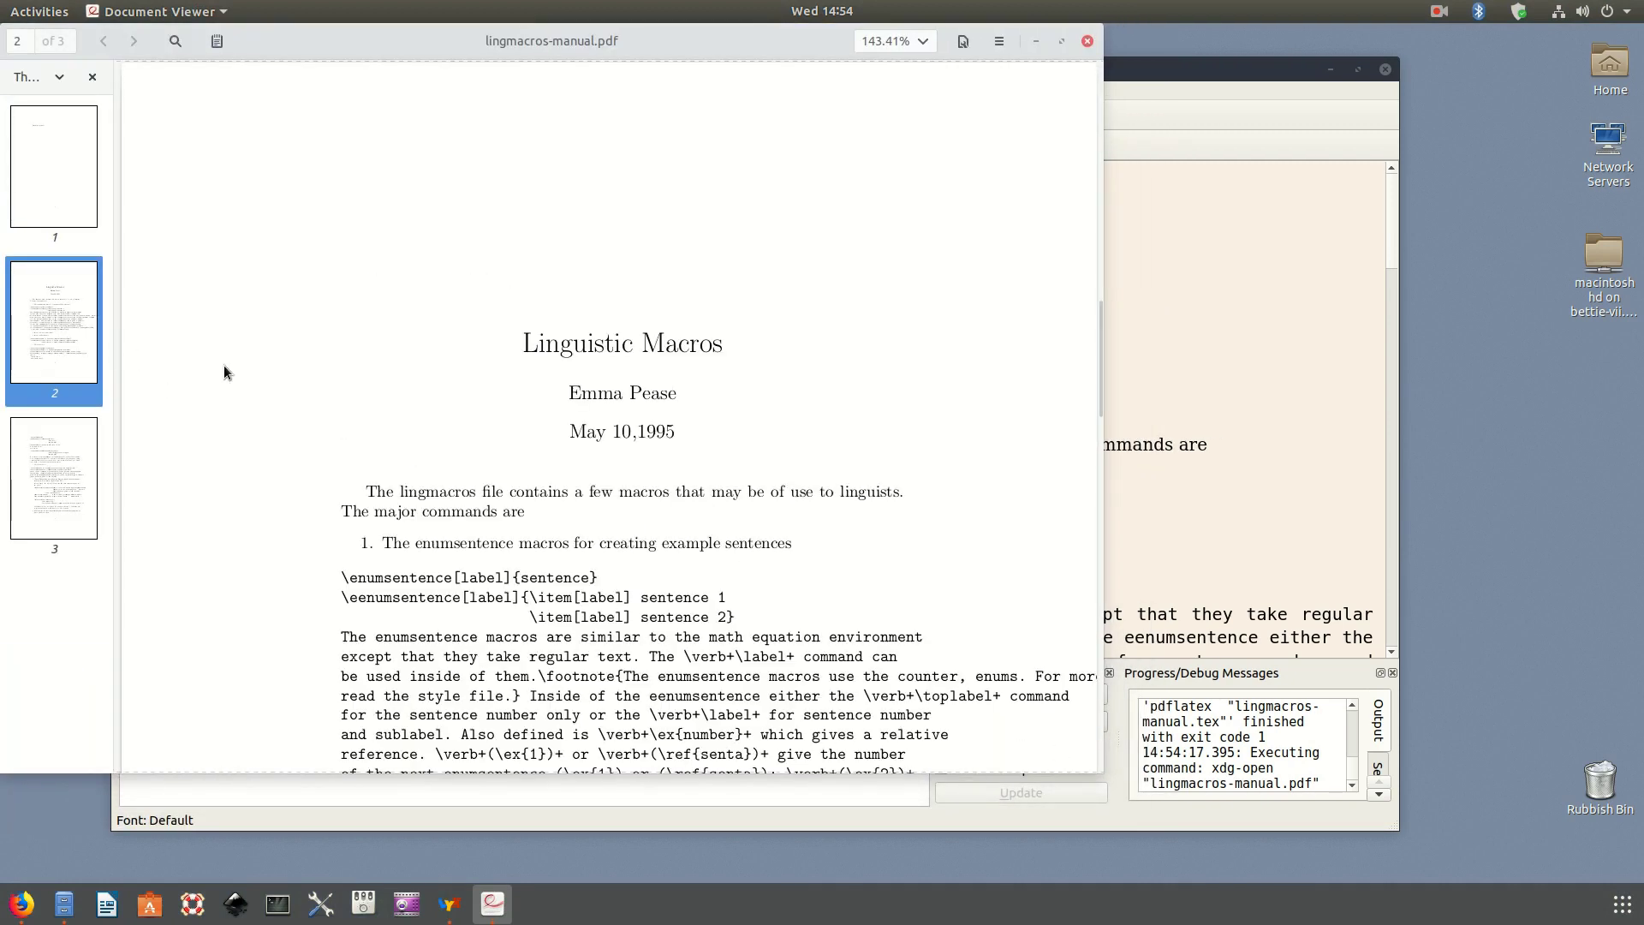
pyautogui.scroll(-3, 567, 380)
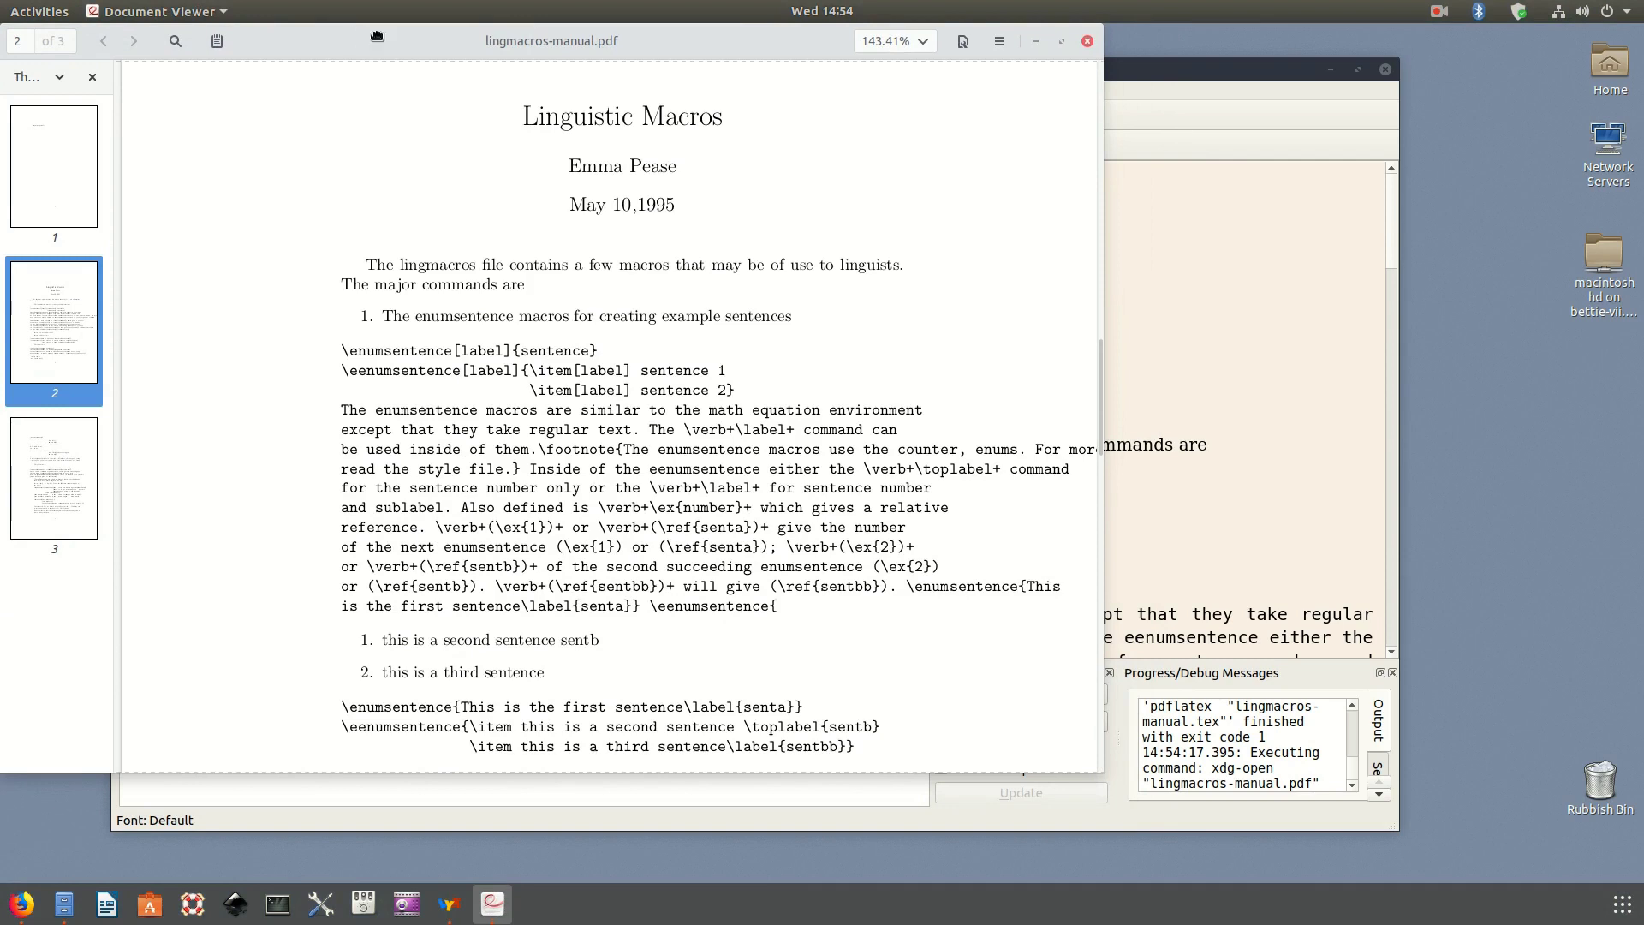
pyautogui.moveTo(377, 36); pyautogui.dragTo(779, 119)
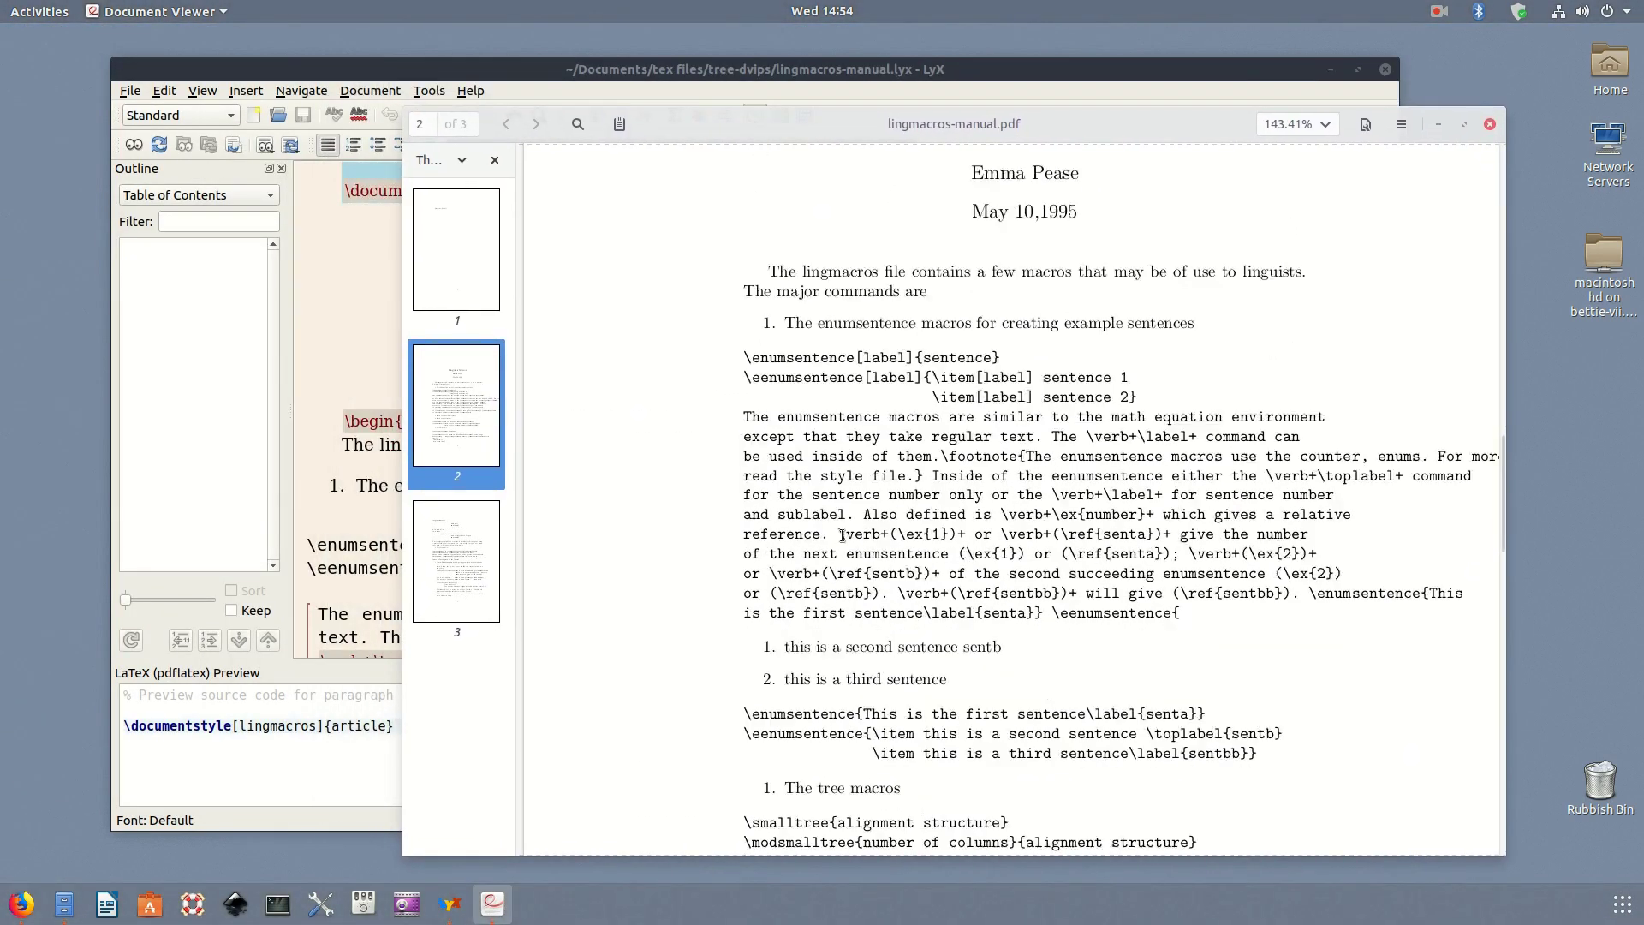
pyautogui.scroll(-15, 847, 529)
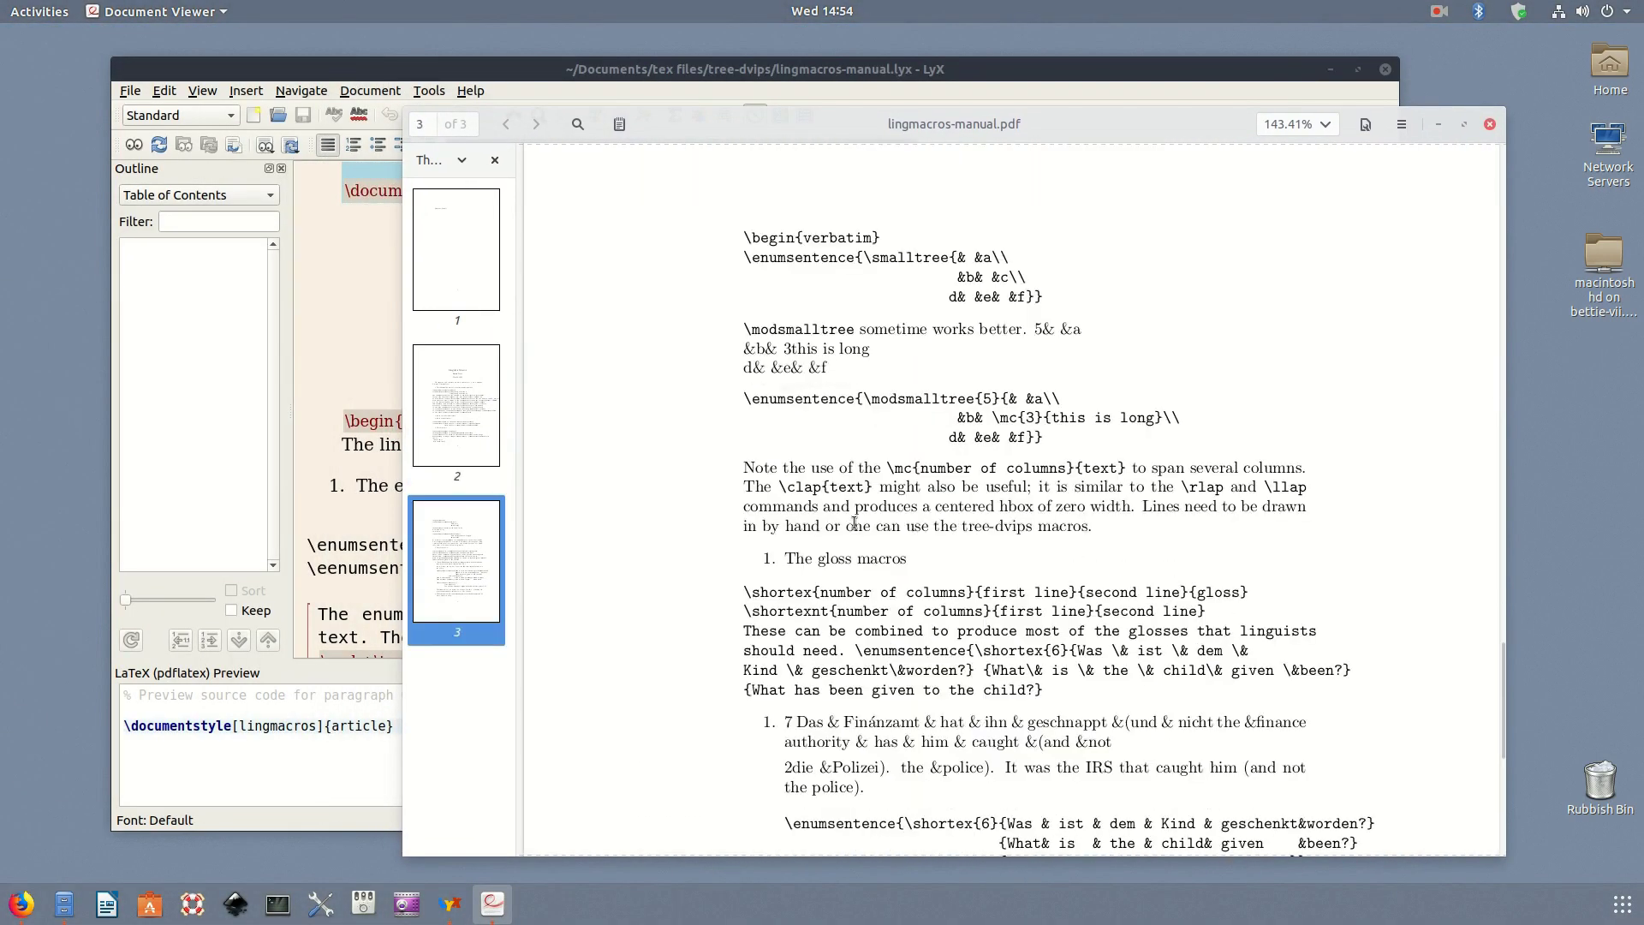
pyautogui.scroll(-6, 853, 524)
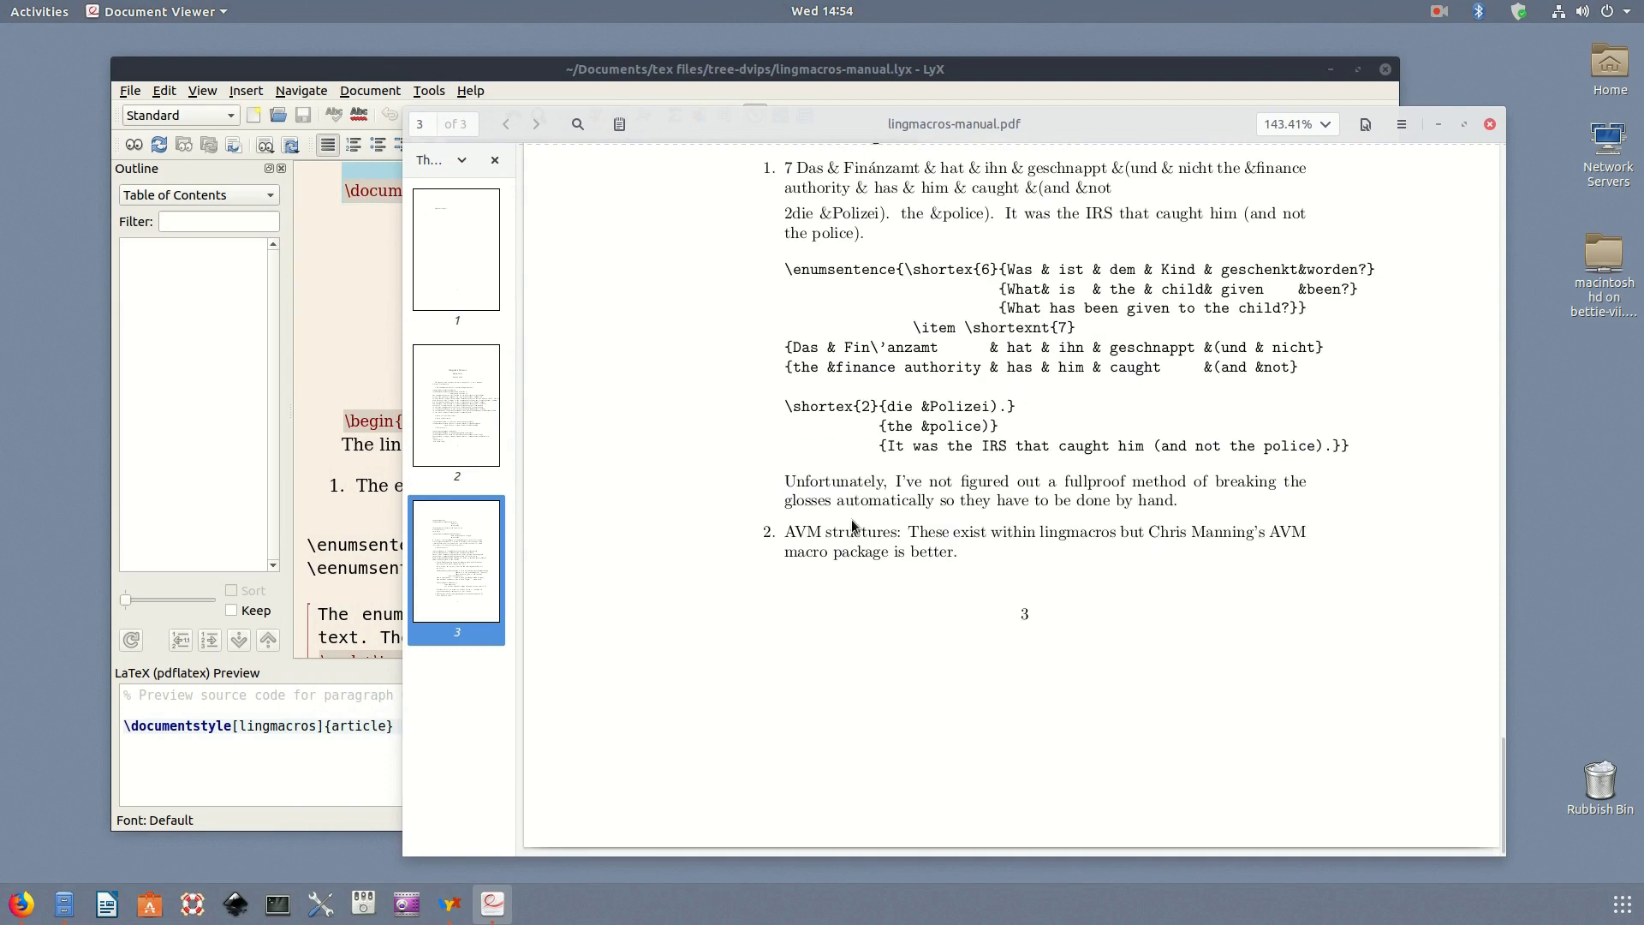
pyautogui.scroll(2, 854, 523)
pyautogui.scroll(-2, 853, 523)
pyautogui.scroll(10, 853, 523)
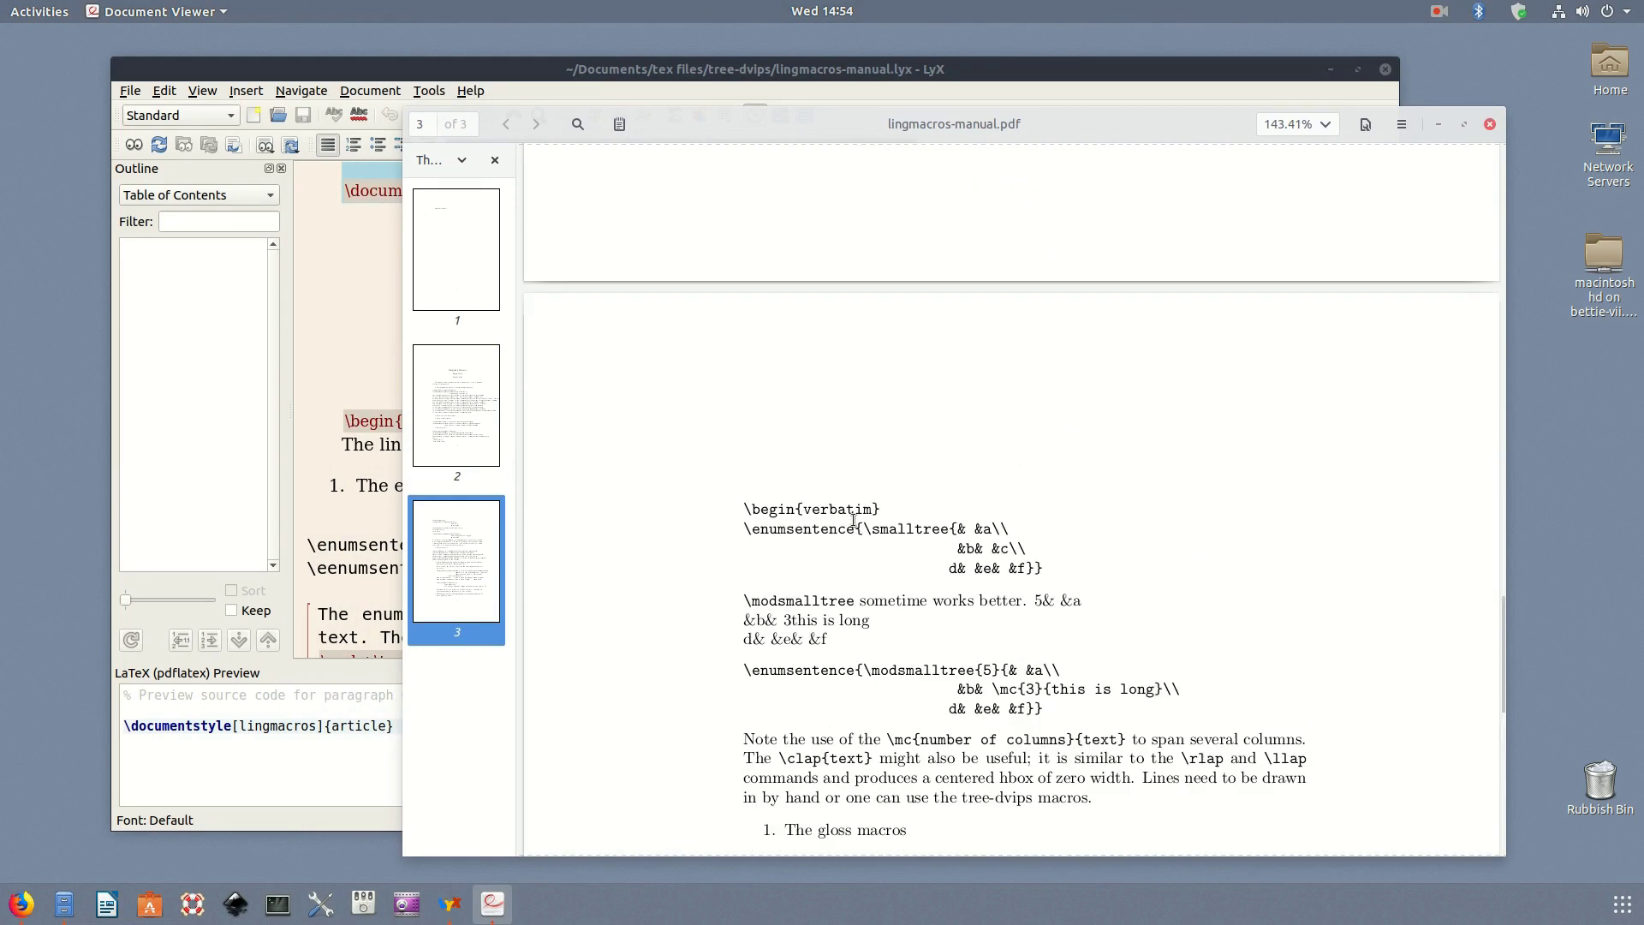
pyautogui.scroll(15, 853, 520)
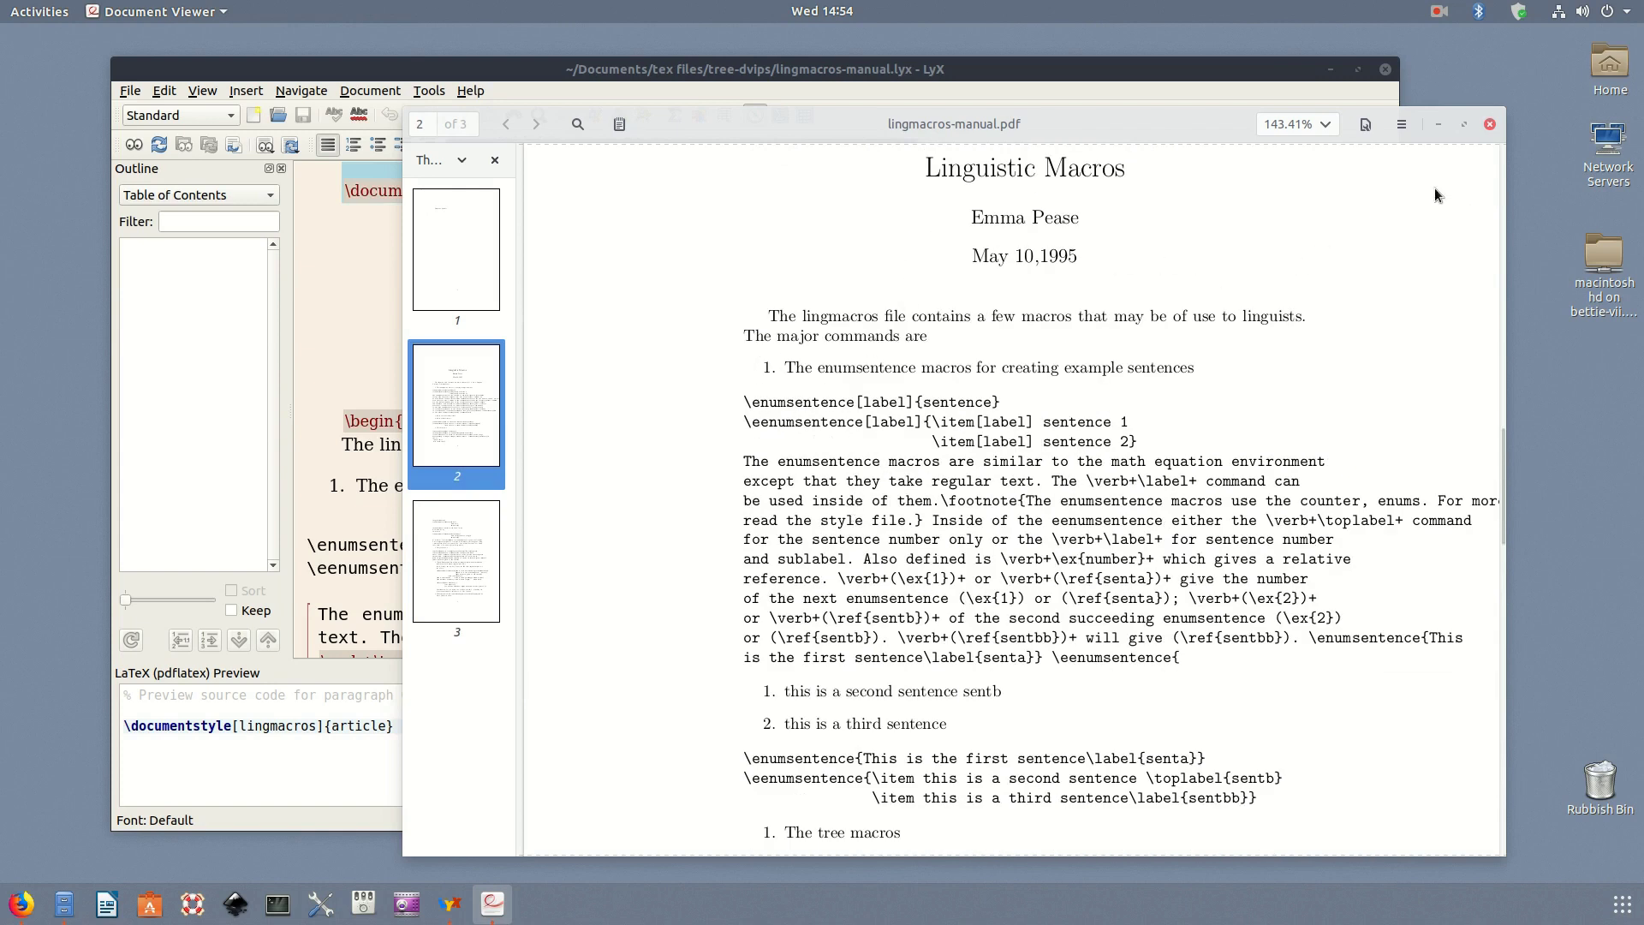
pyautogui.scroll(5, 1029, 440)
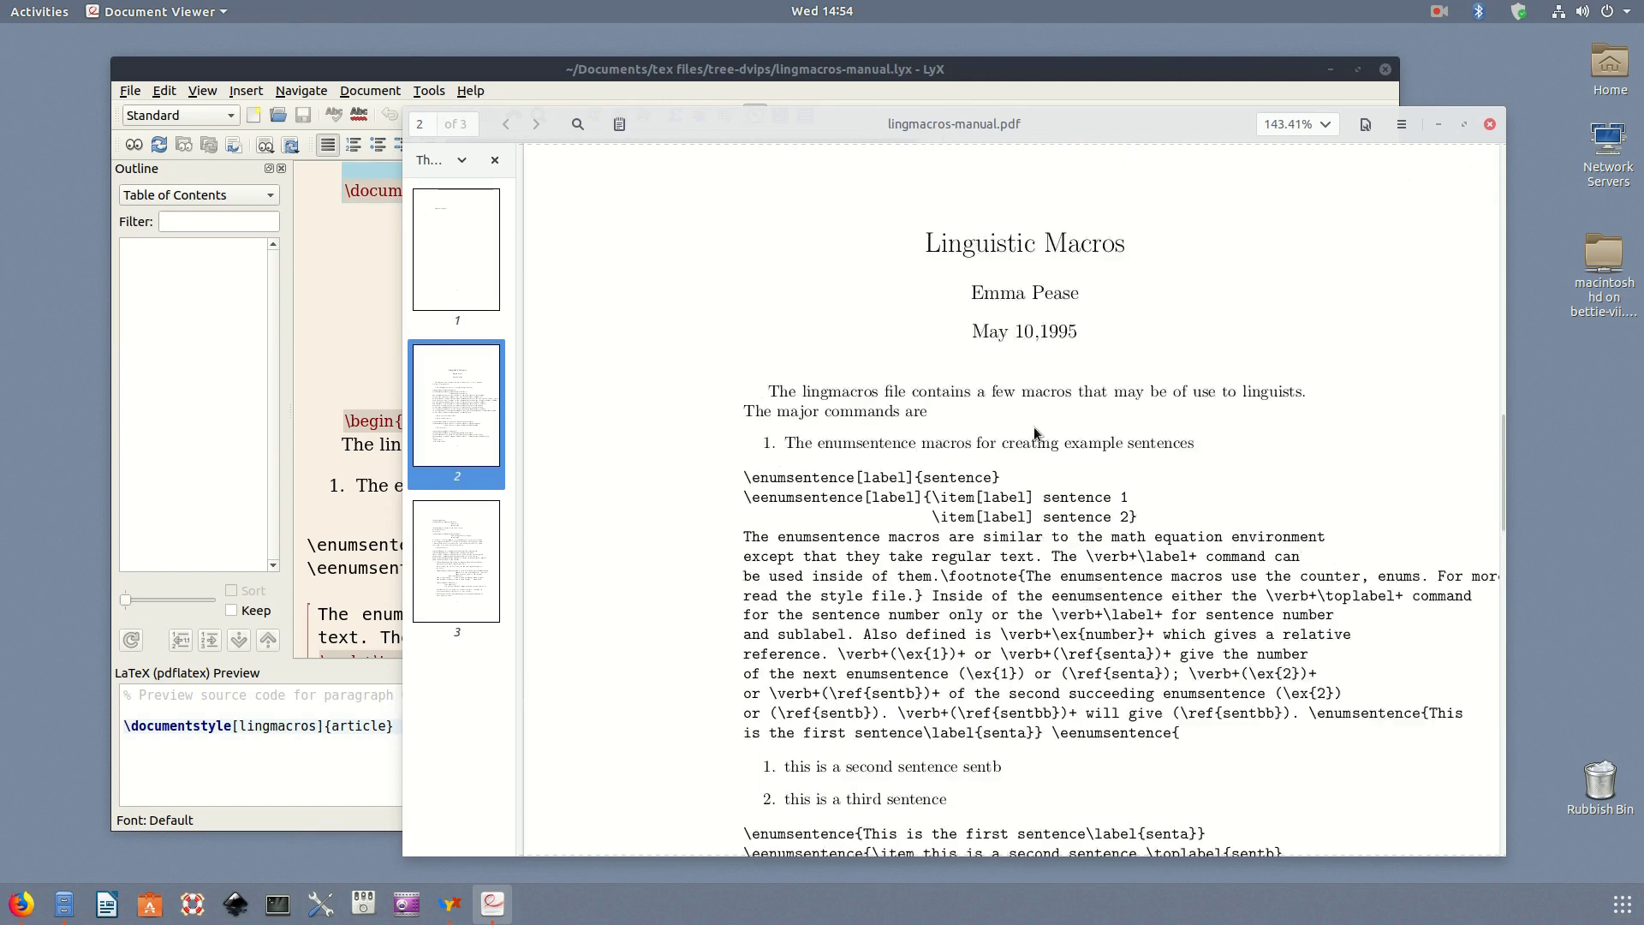
pyautogui.scroll(-8, 1088, 420)
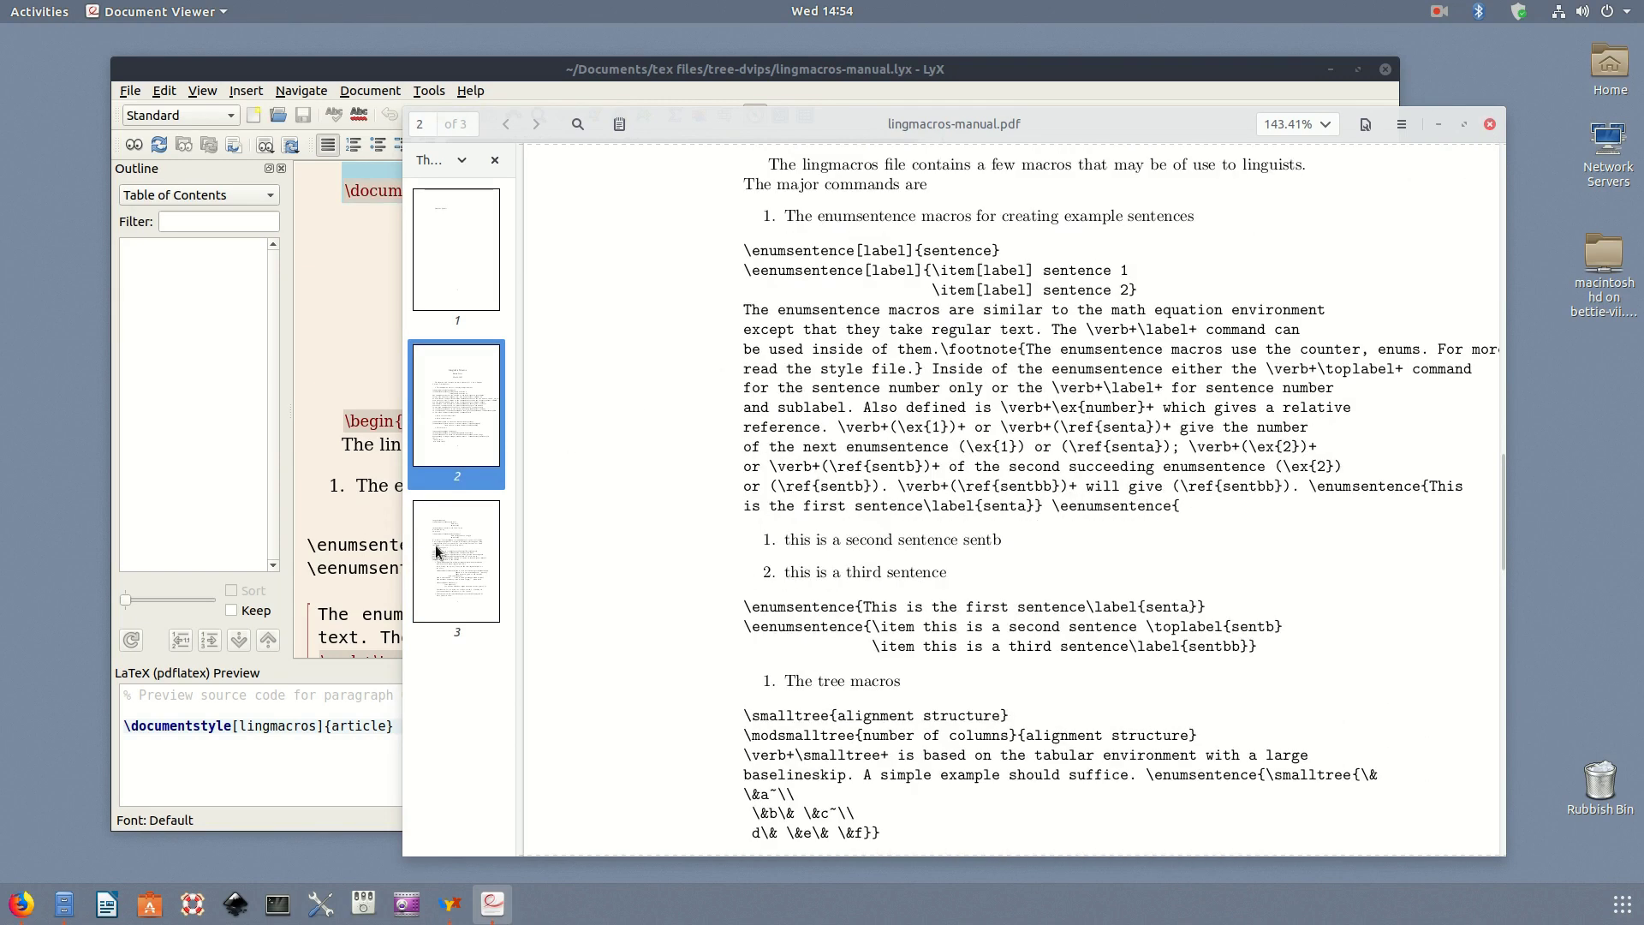
pyautogui.click(1491, 125)
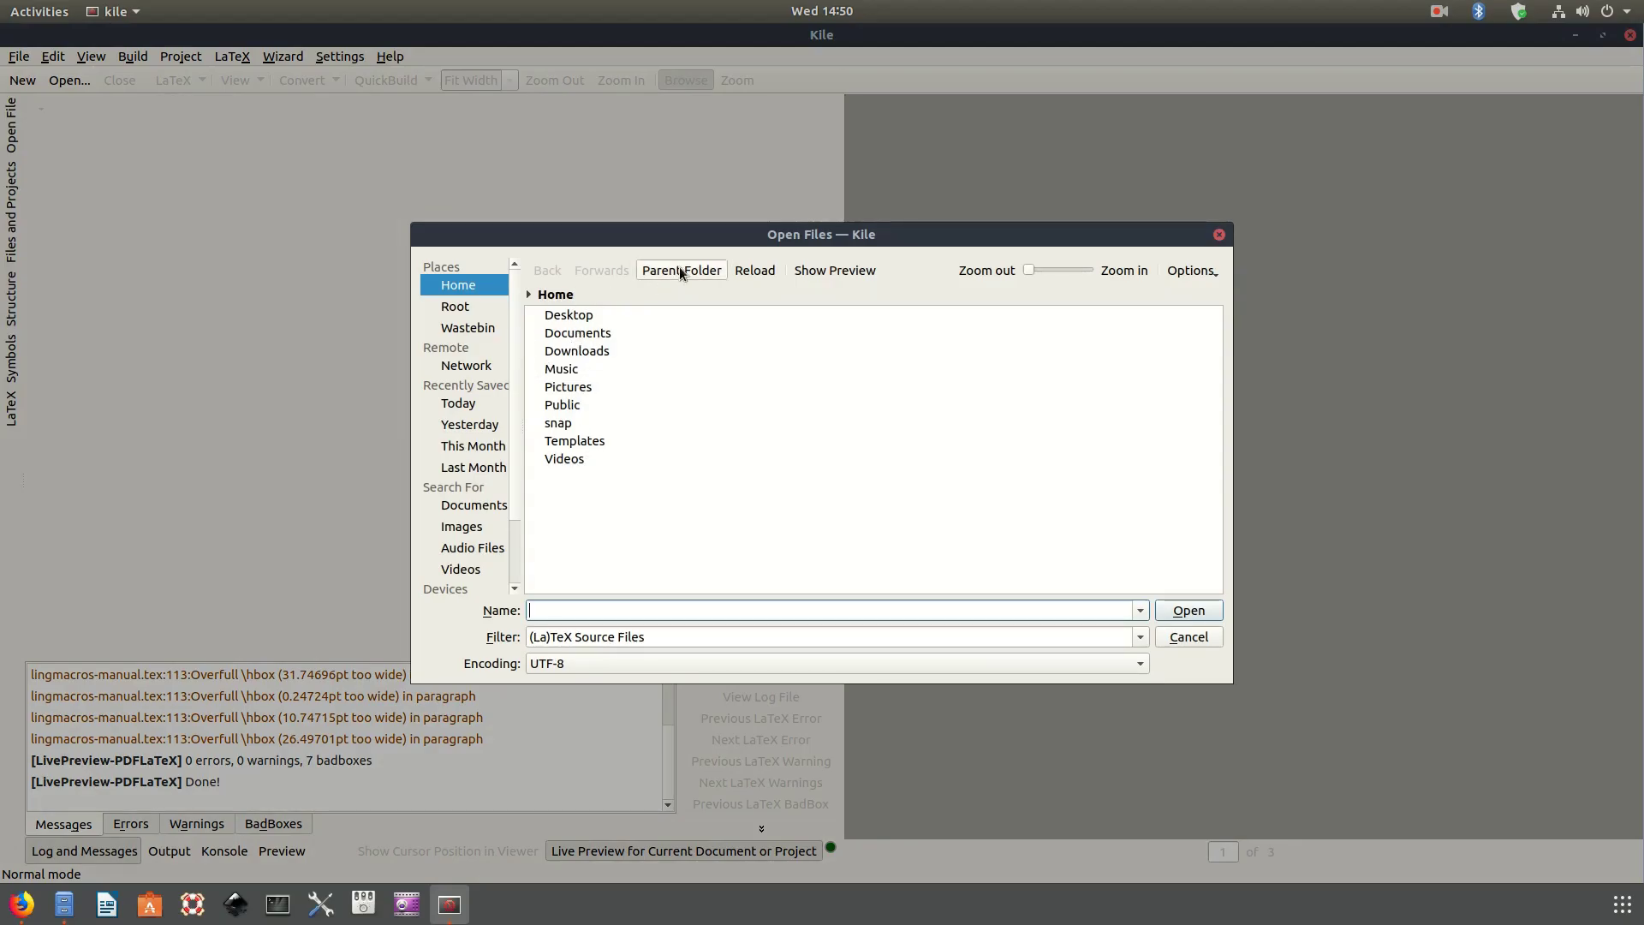
# Open lingmacros-manual.tex from Documents > tex files > tree-dvips.
pyautogui.click(582, 337)
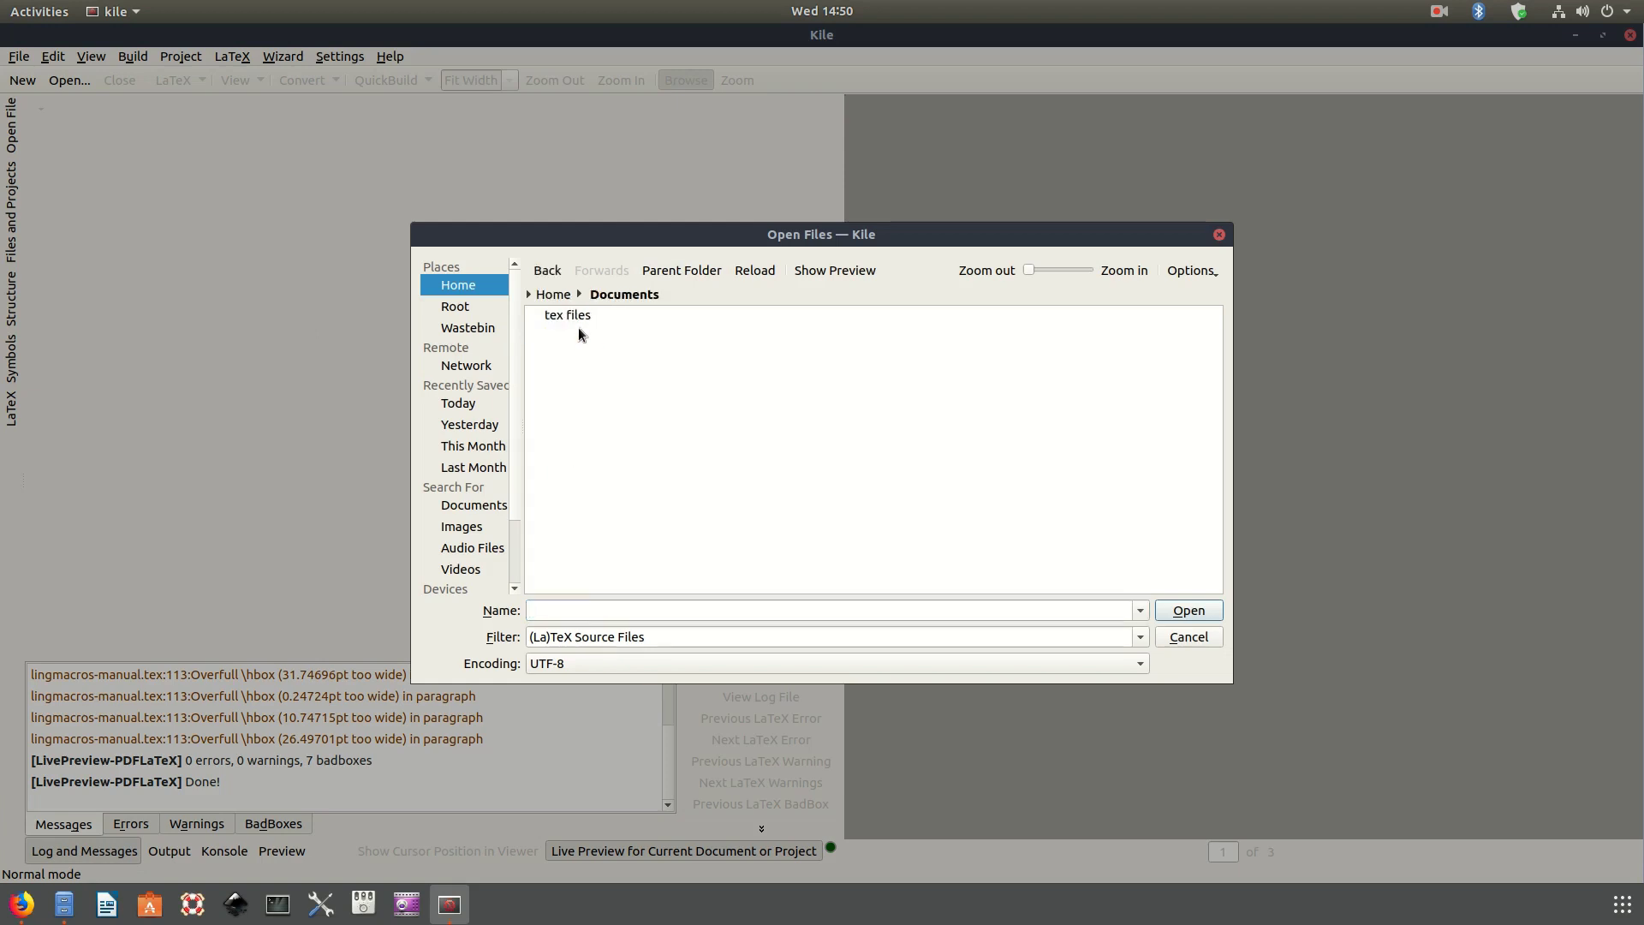
pyautogui.doubleClick(577, 316)
pyautogui.click(587, 337)
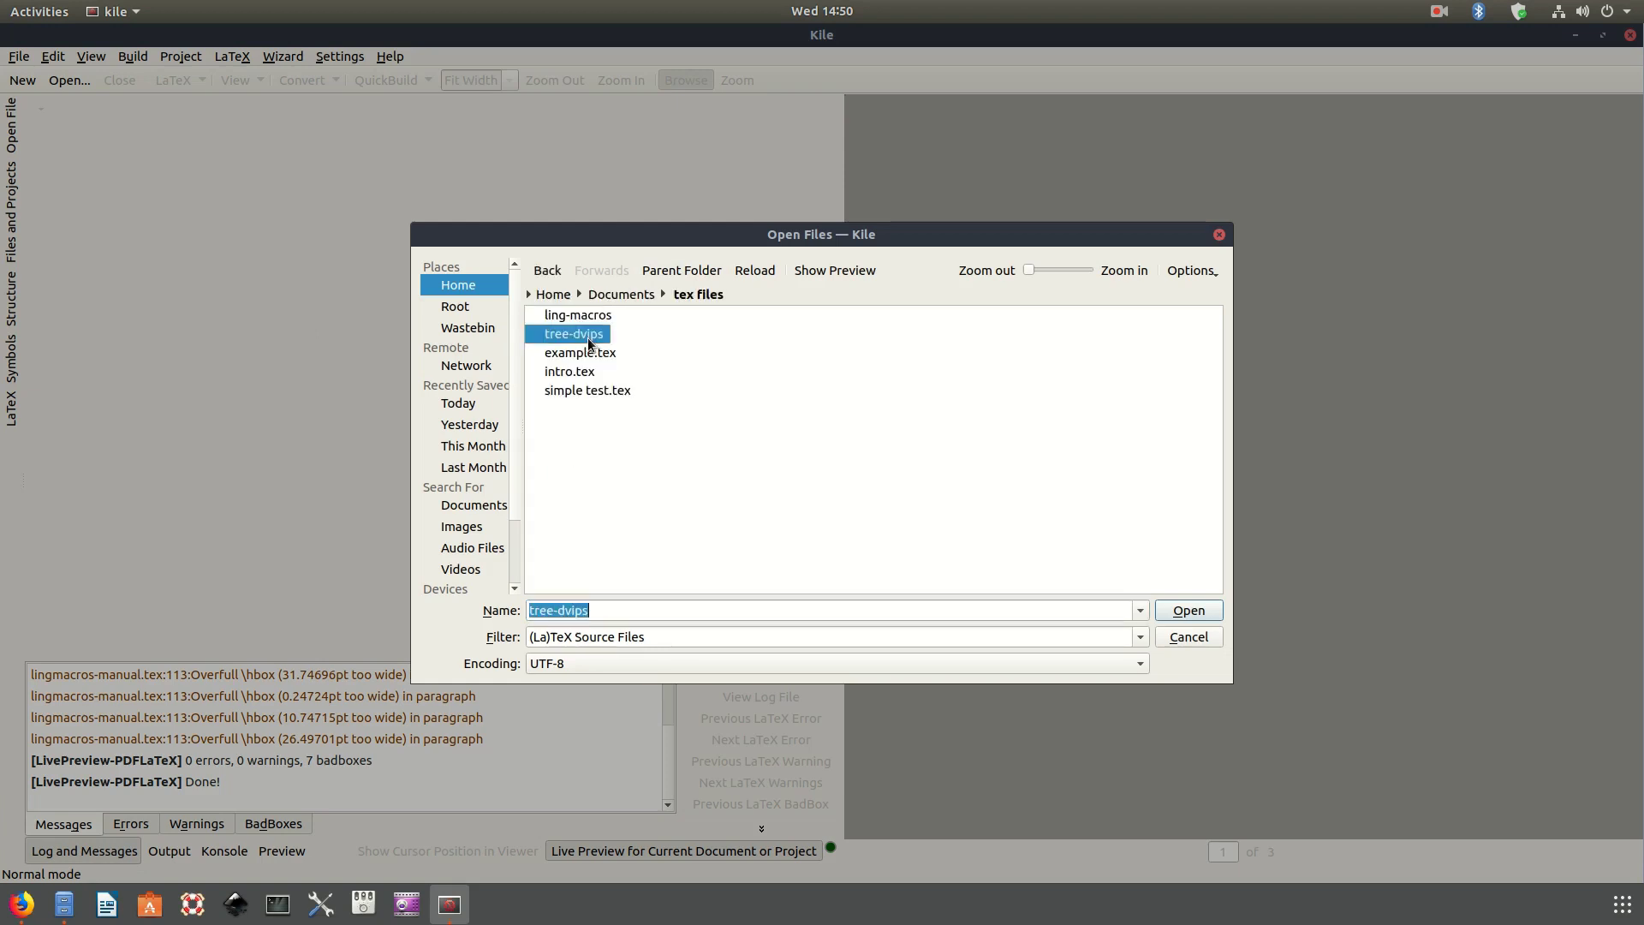
pyautogui.doubleClick(588, 338)
pyautogui.doubleClick(604, 332)
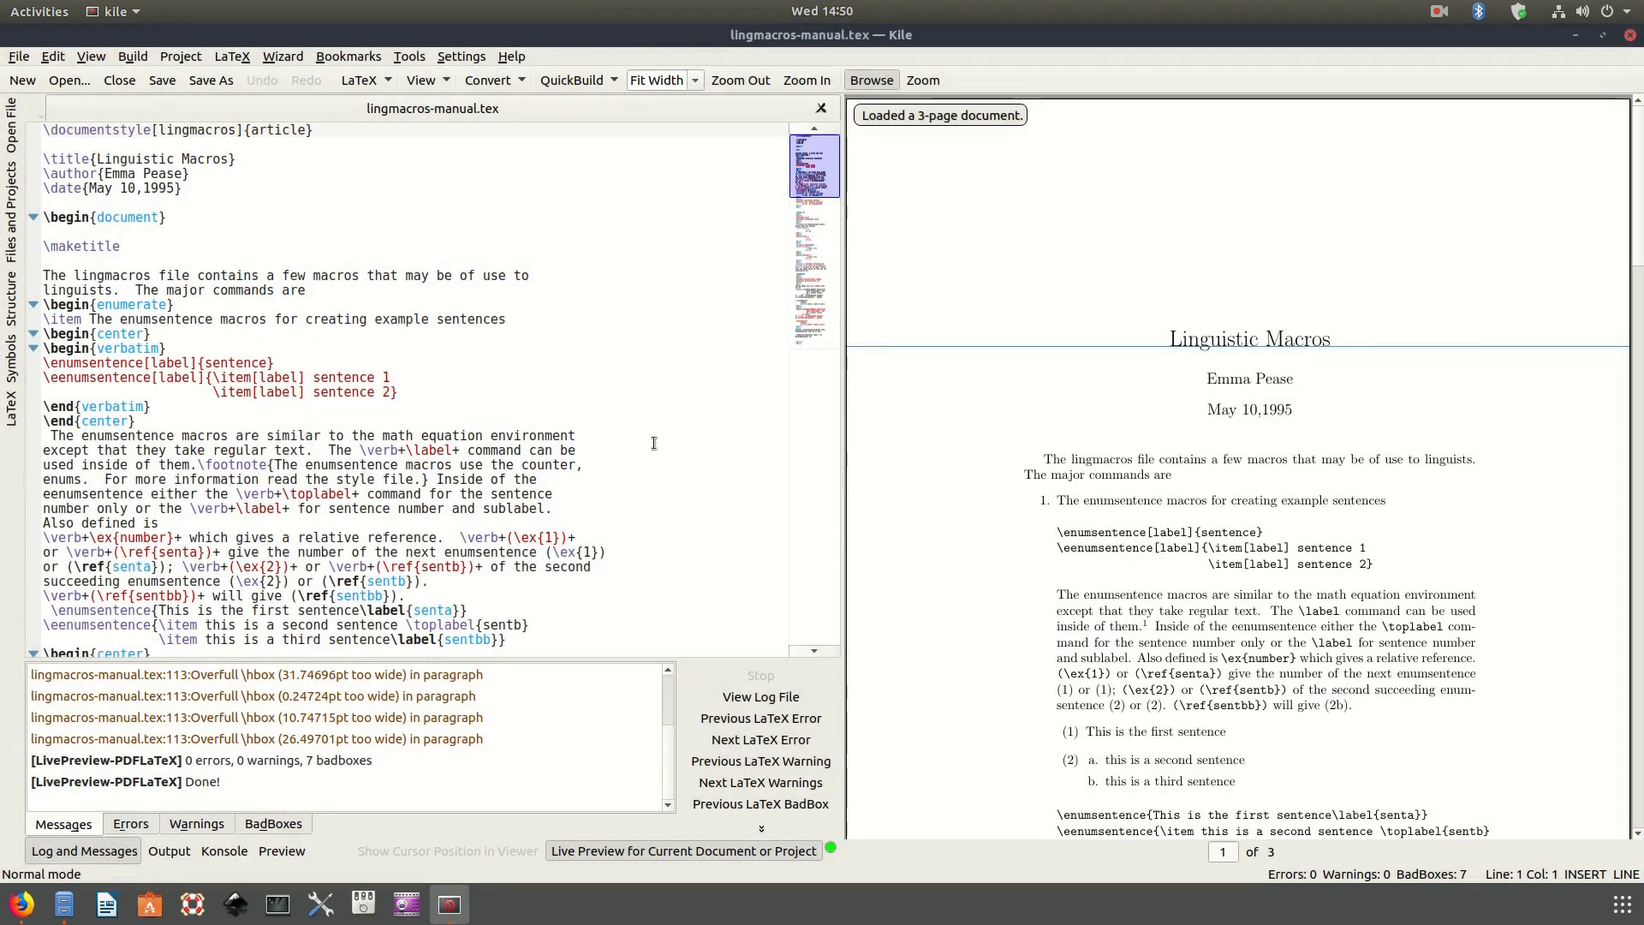
# Scroll through the manual's source and compiled PDF, then choose the viewer's area Zoom.
pyautogui.scroll(-10, 968, 564)
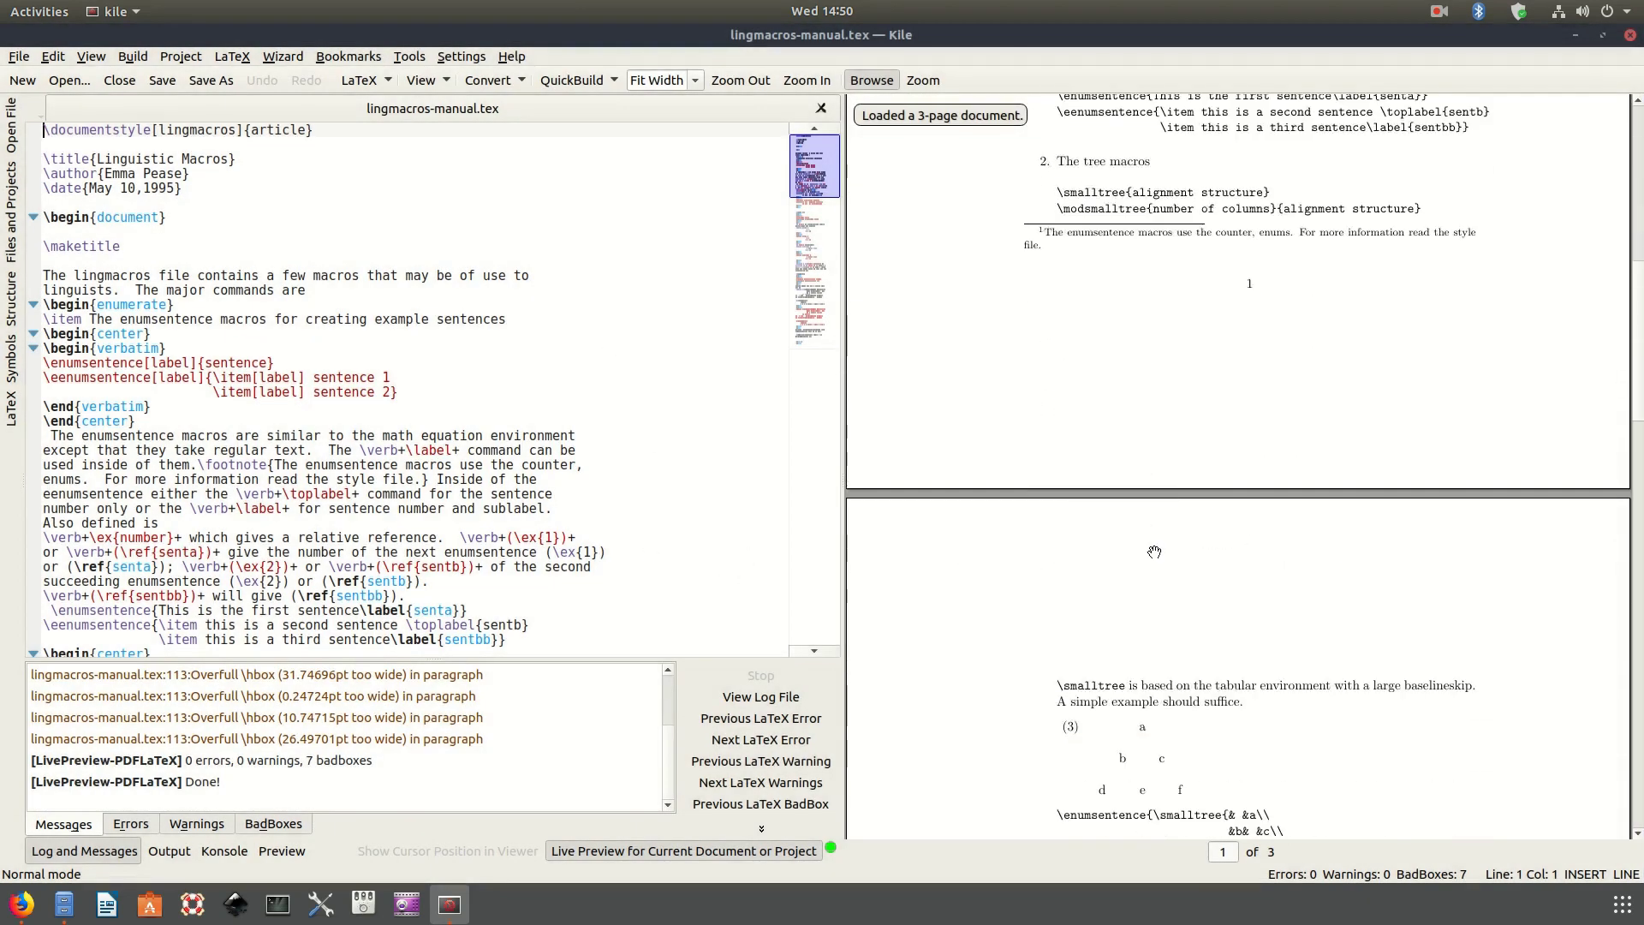
pyautogui.scroll(-10, 1149, 550)
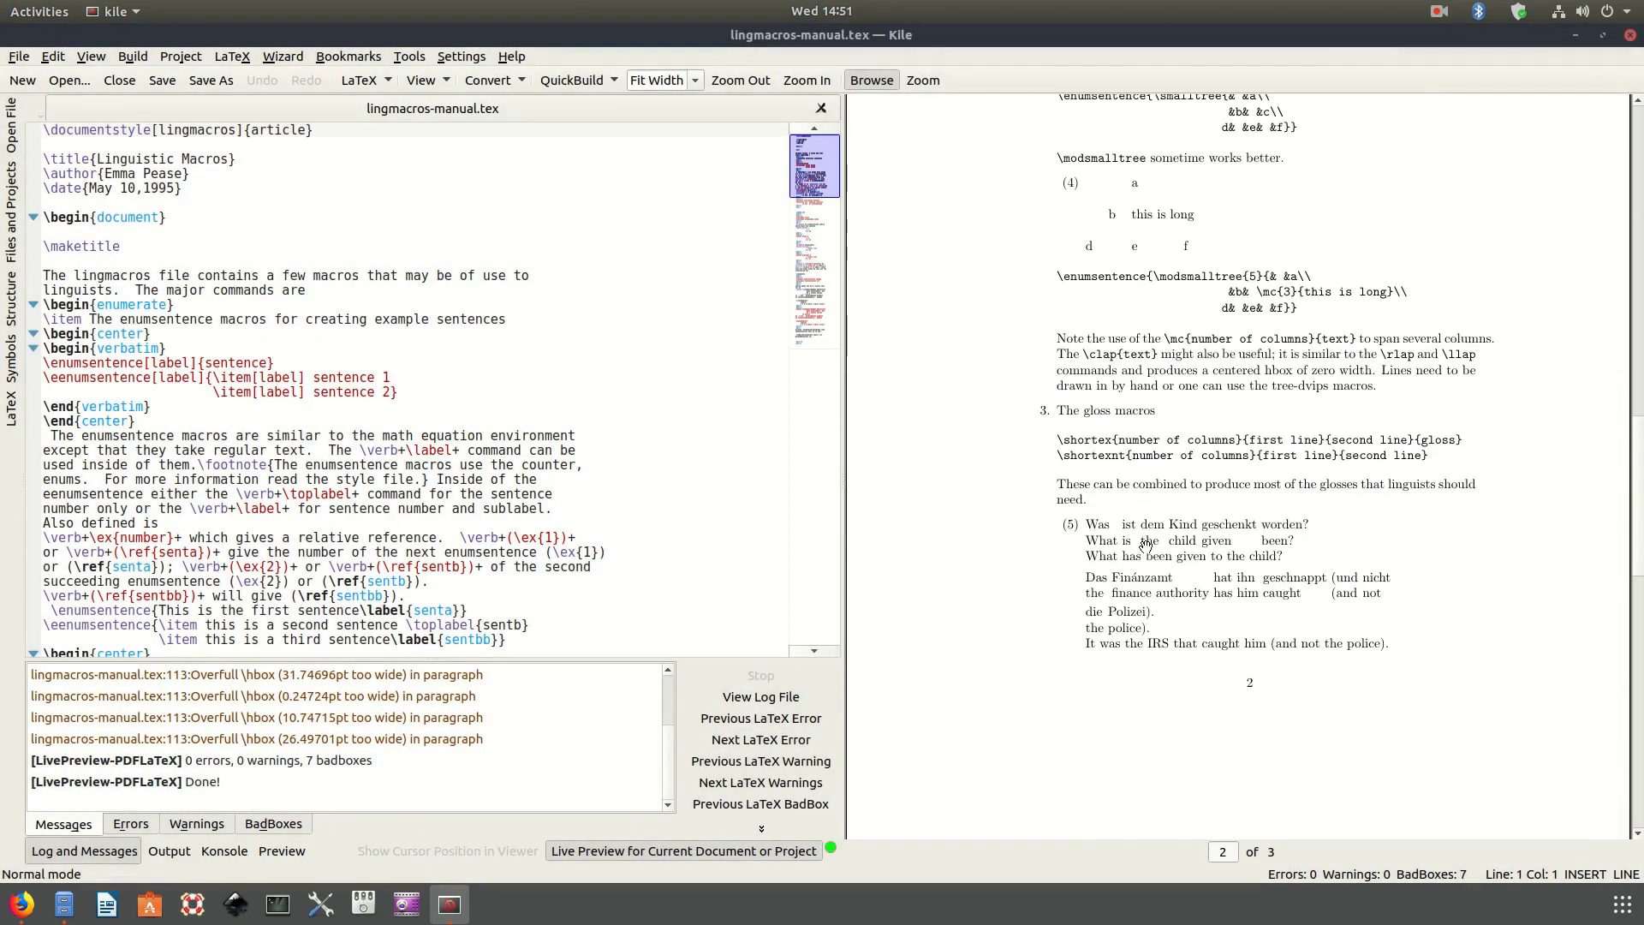
pyautogui.scroll(3, 1149, 535)
pyautogui.scroll(-6, 1168, 451)
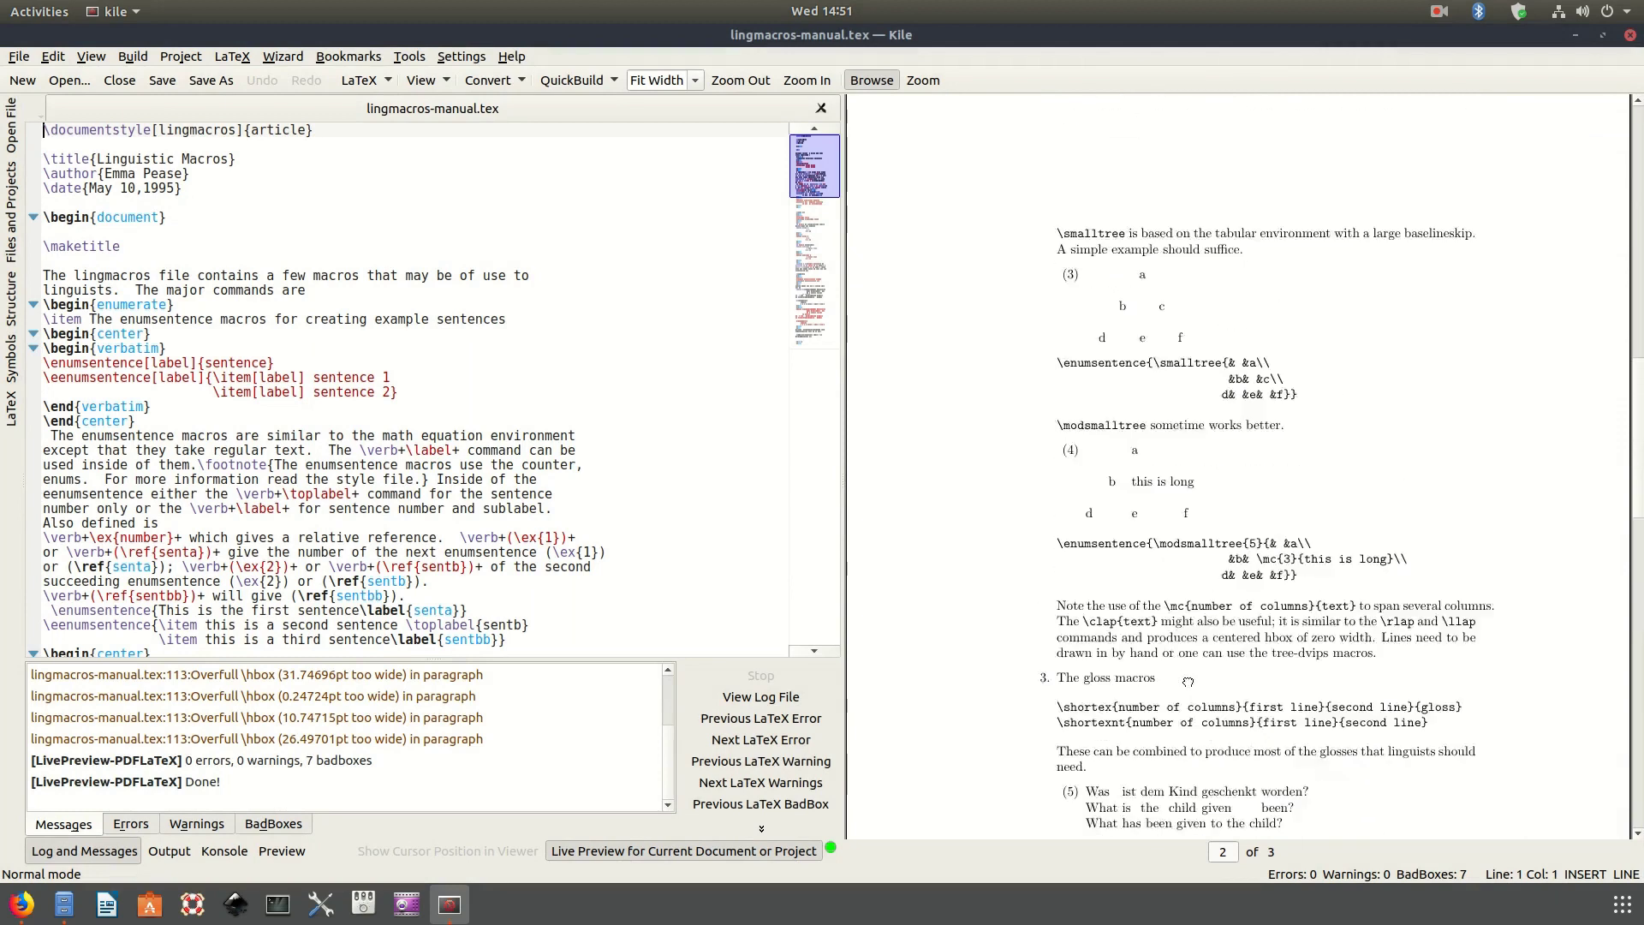
pyautogui.scroll(-2, 1128, 310)
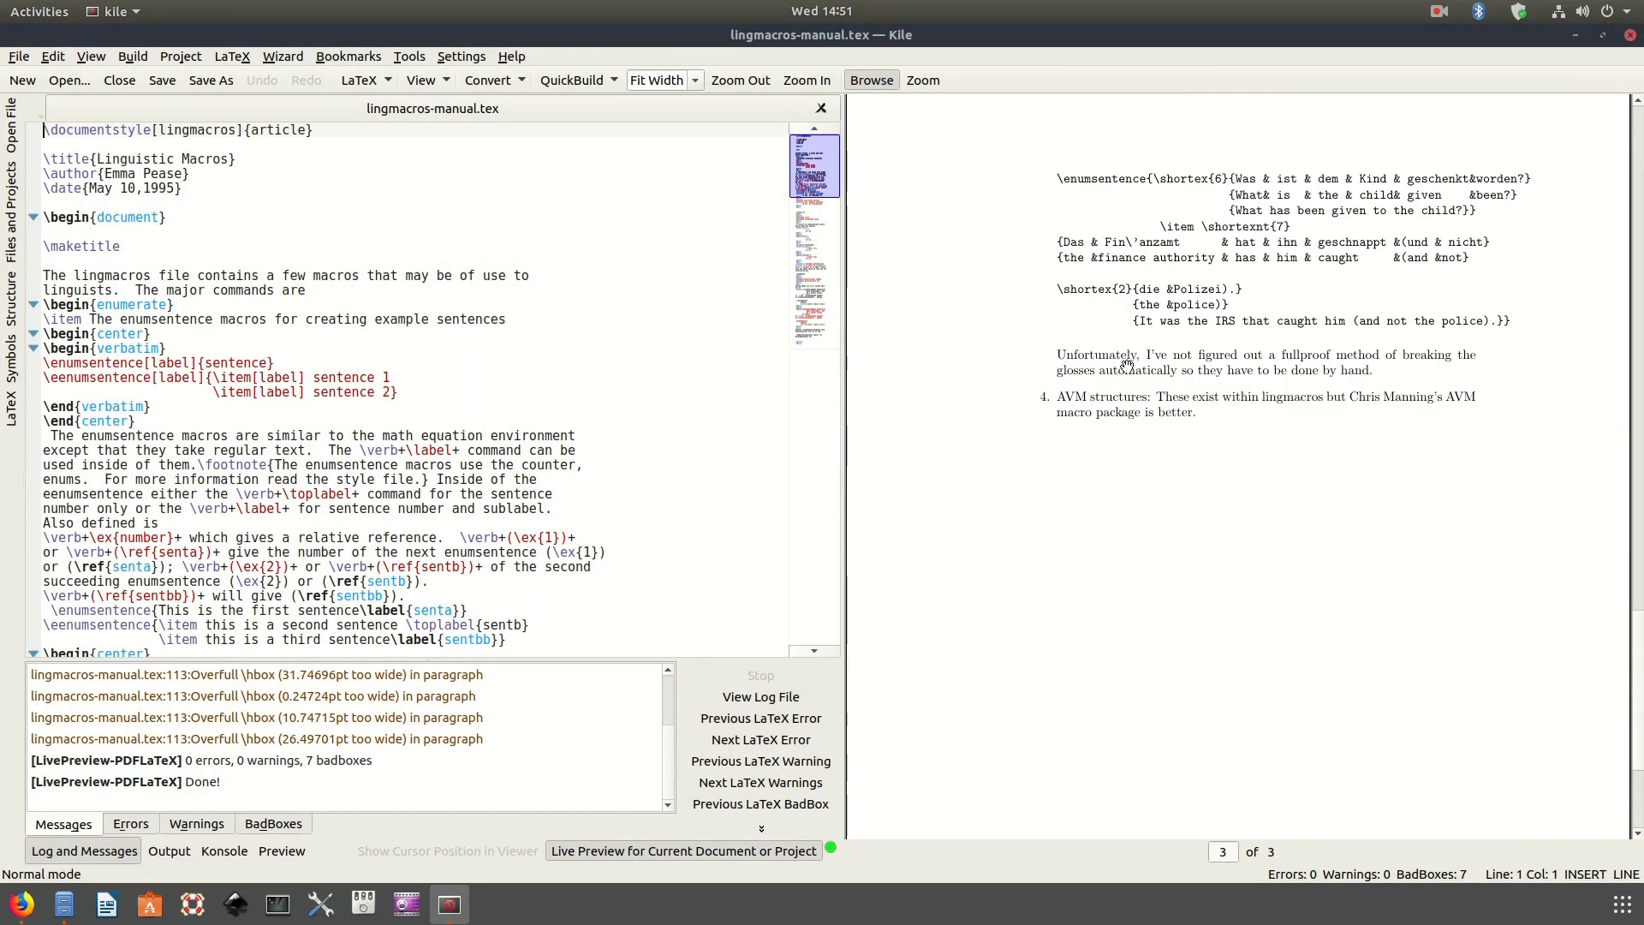
pyautogui.scroll(-20, 441, 378)
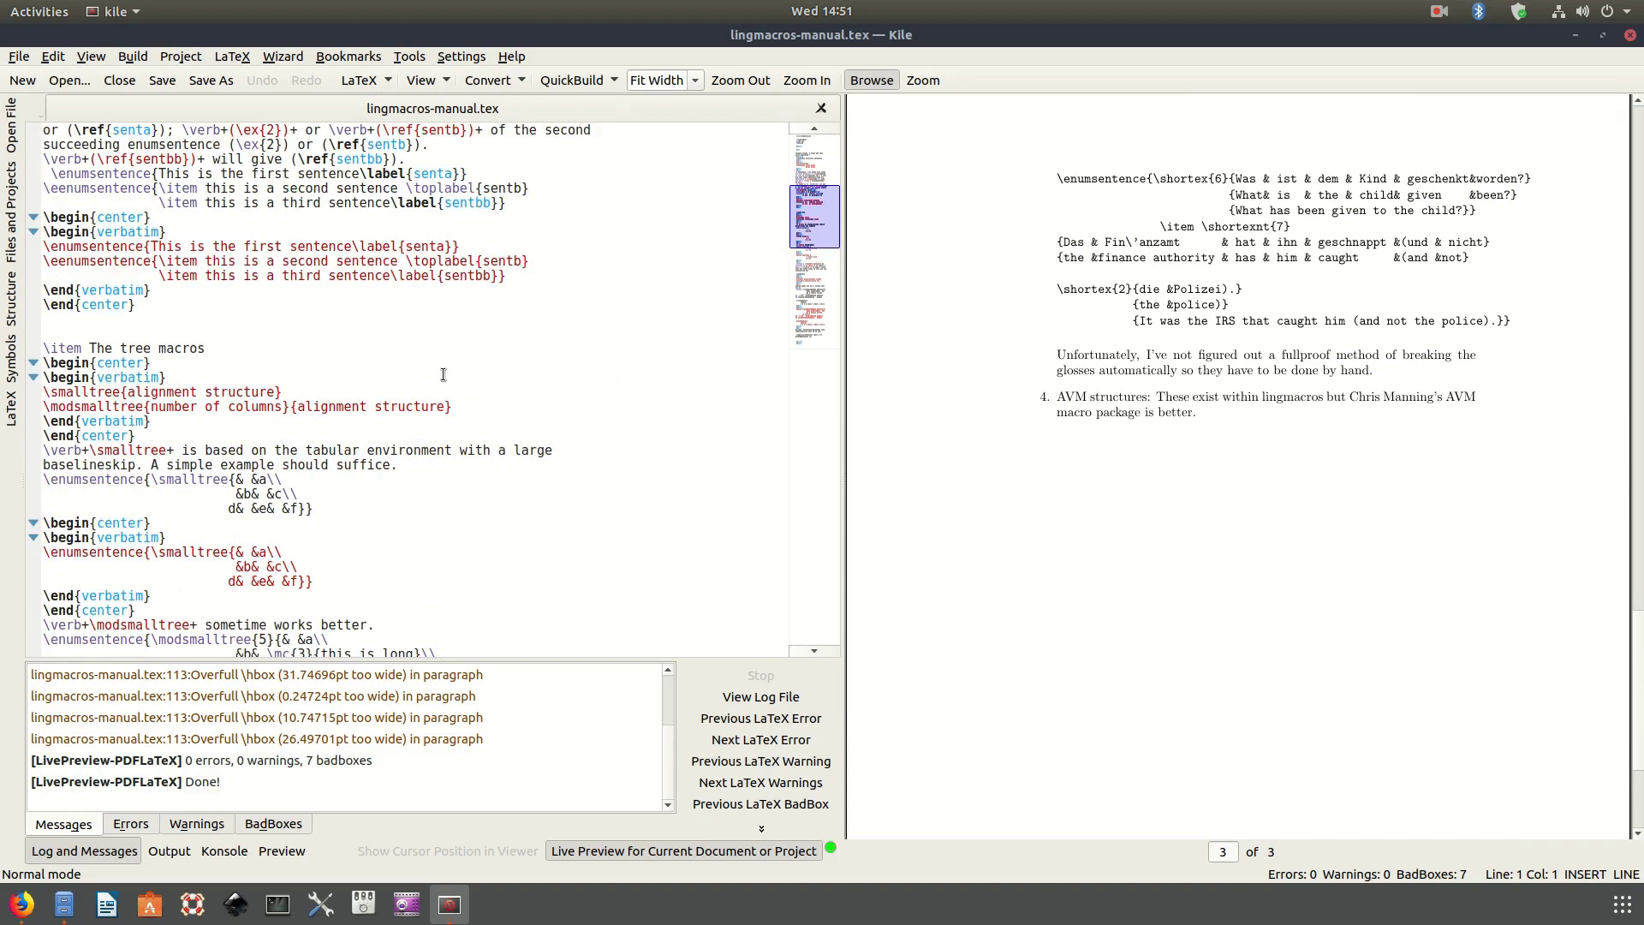
pyautogui.scroll(-10, 438, 368)
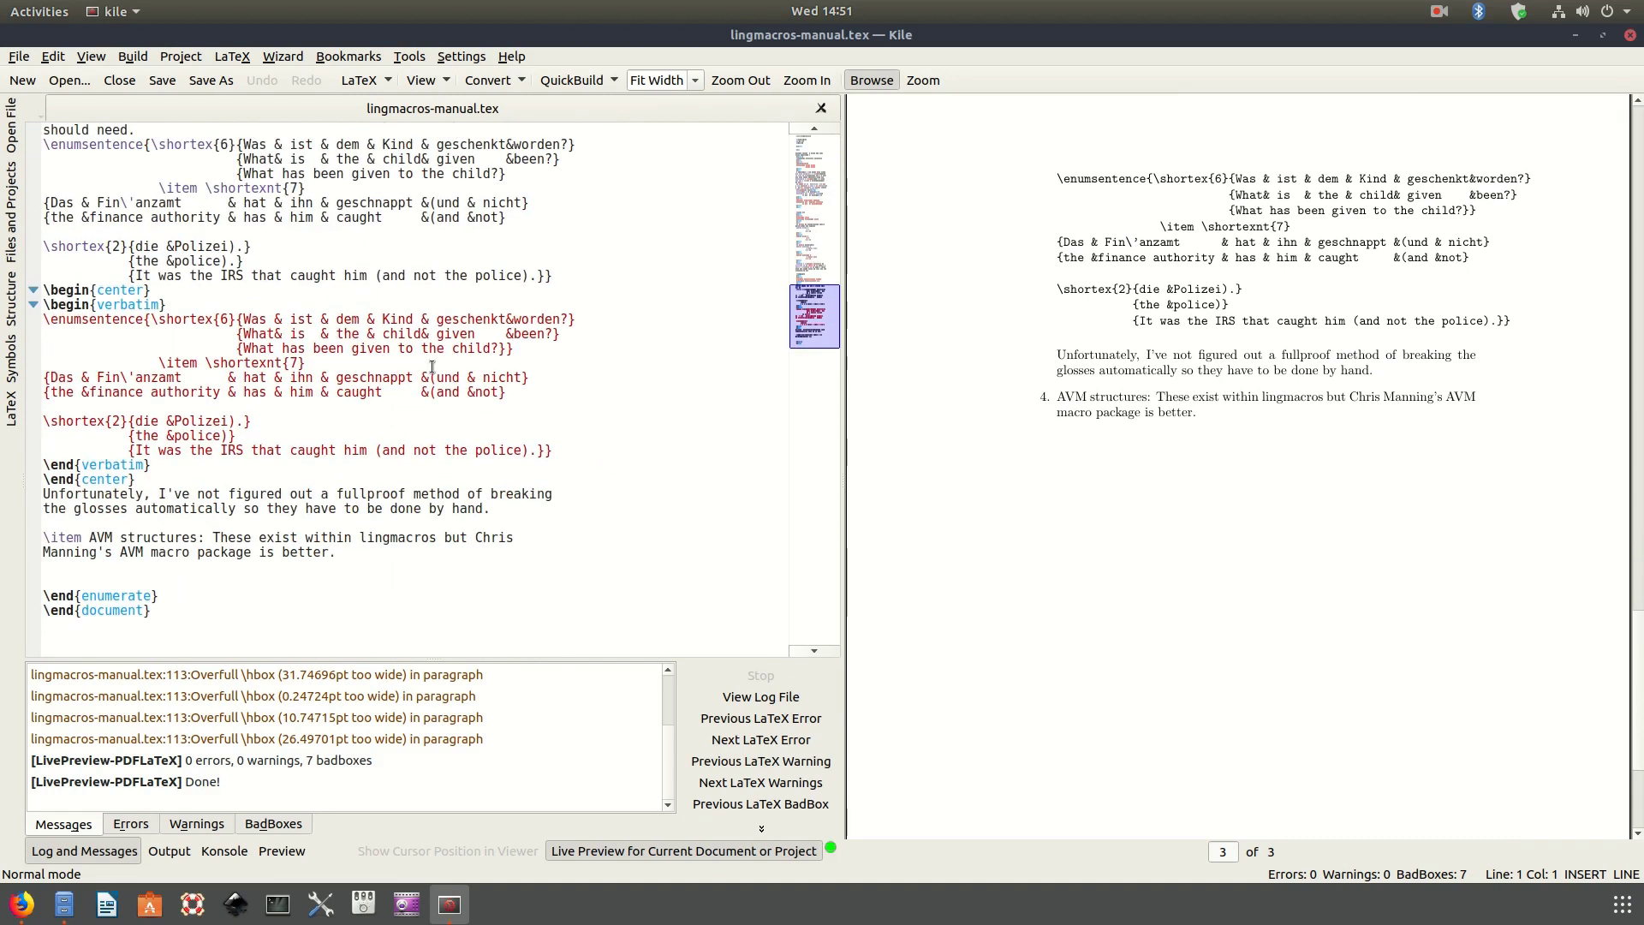
pyautogui.scroll(18, 433, 367)
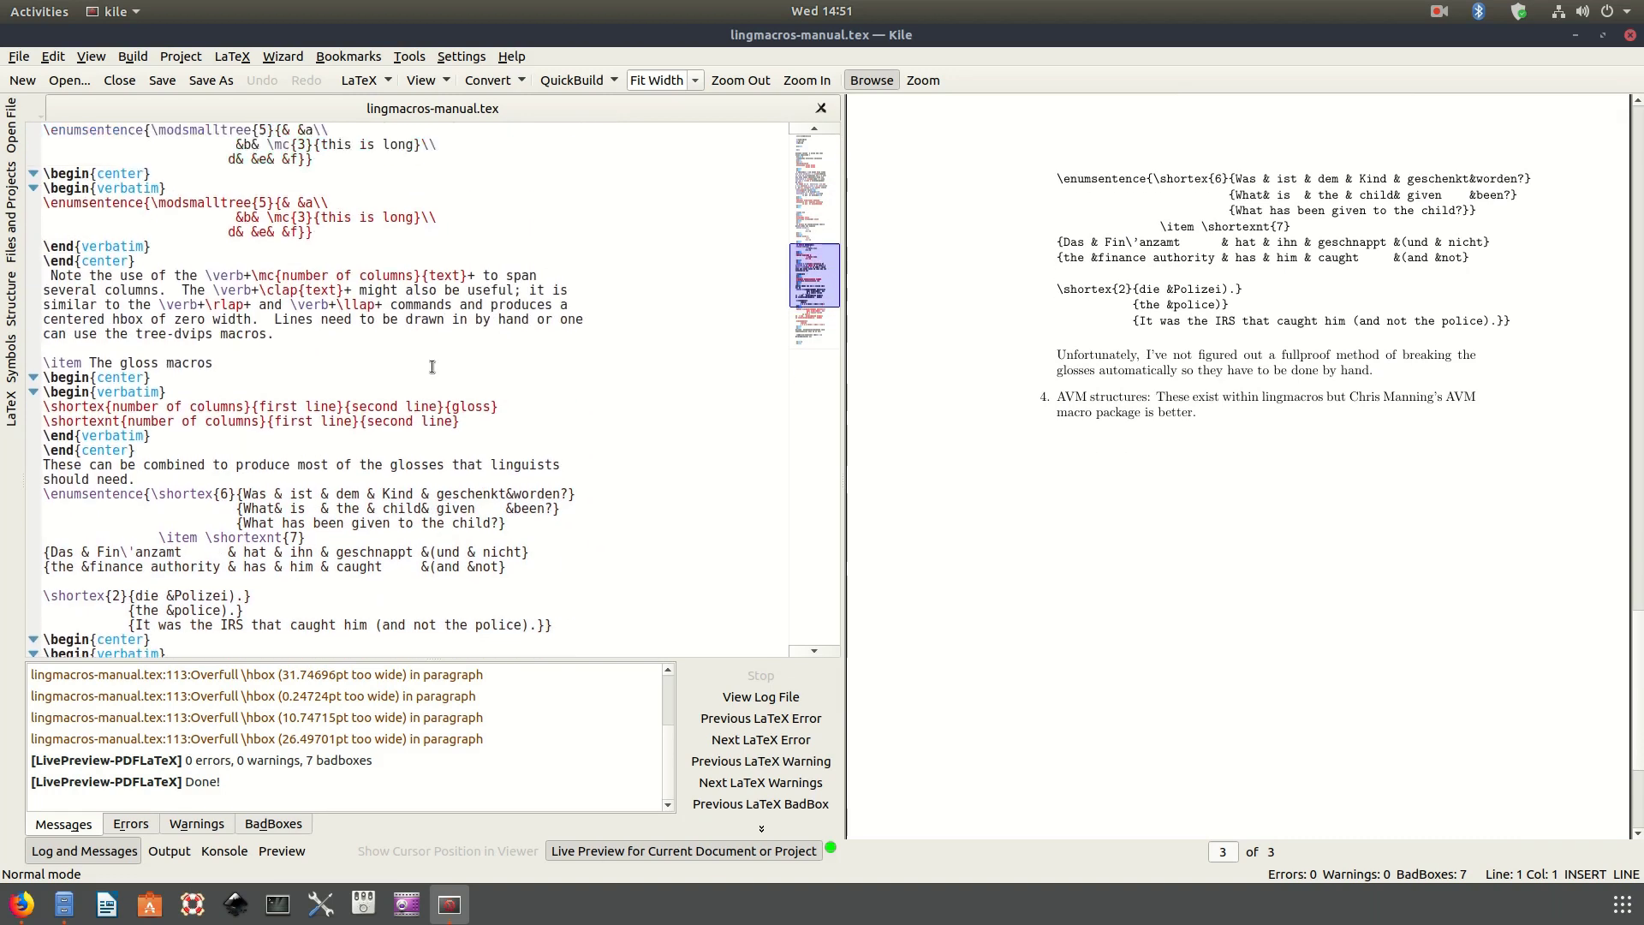
pyautogui.scroll(9, 431, 367)
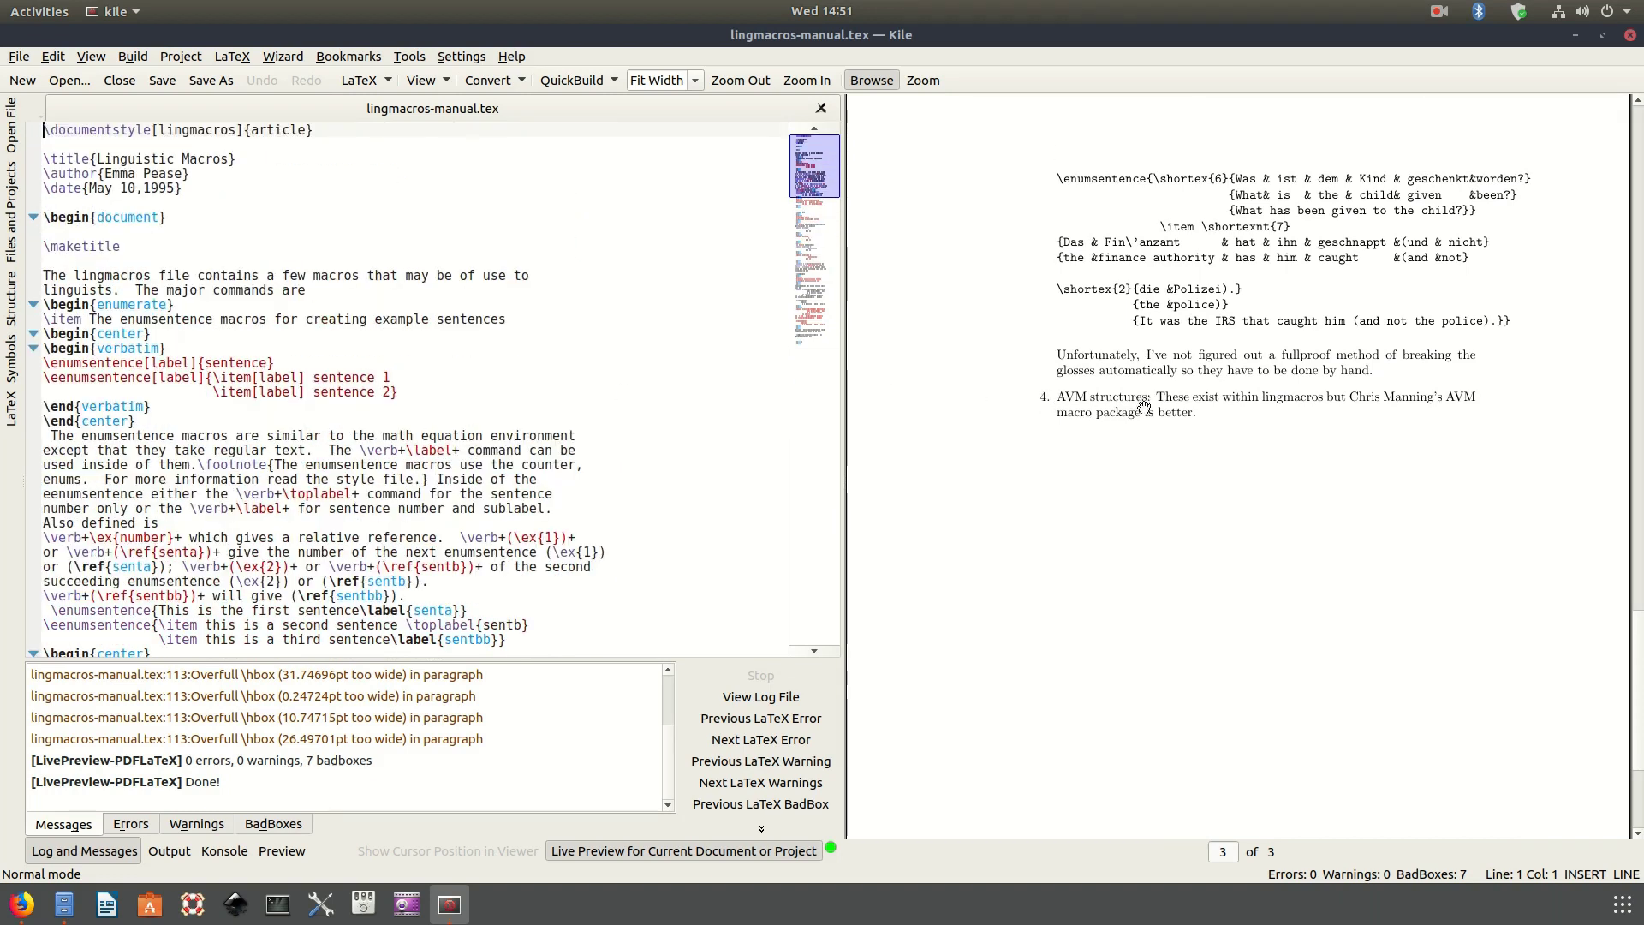
pyautogui.scroll(-2, 1143, 403)
pyautogui.scroll(2, 1143, 403)
pyautogui.scroll(-3, 1147, 402)
pyautogui.scroll(5, 1156, 401)
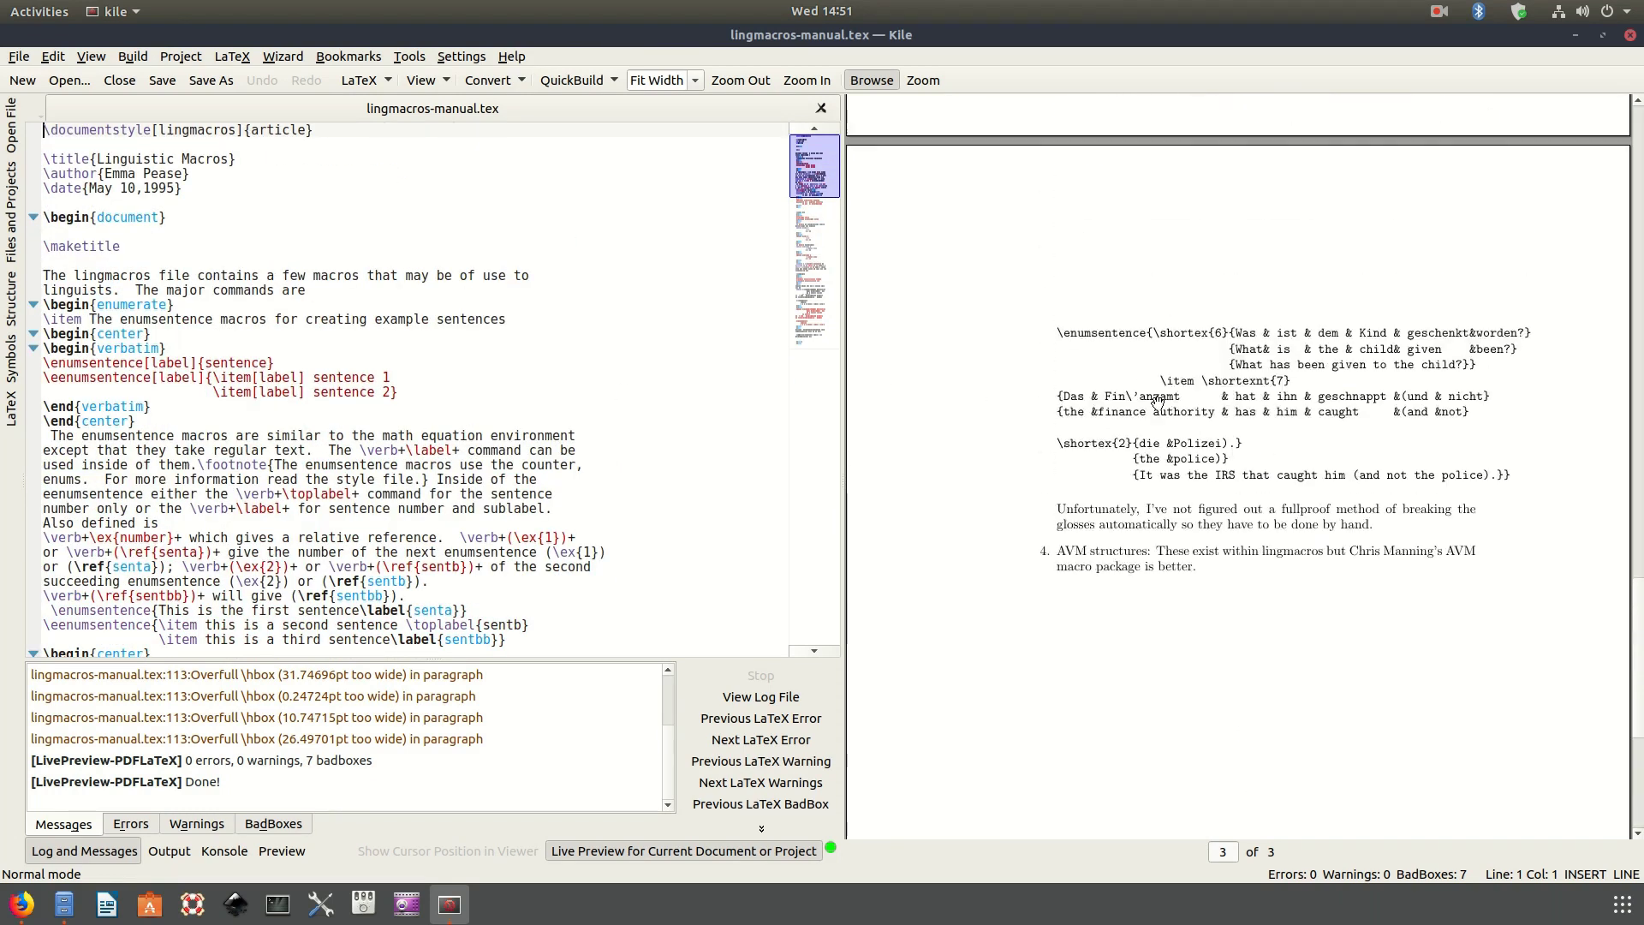
pyautogui.scroll(4, 1156, 401)
pyautogui.click(922, 80)
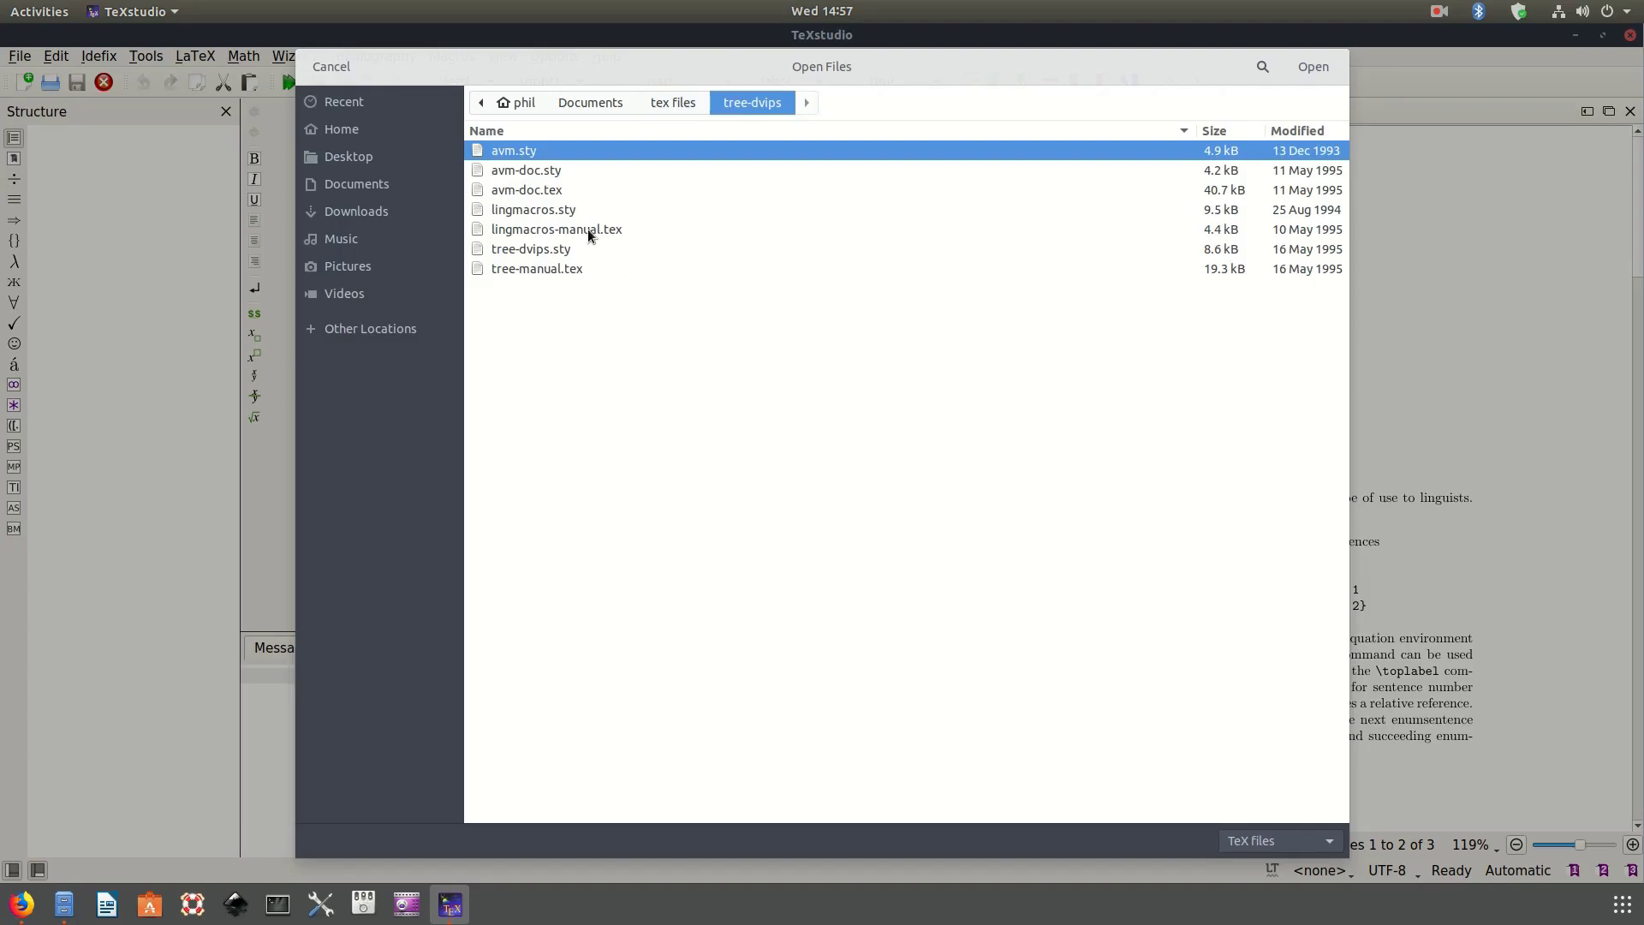
# Open lingmacros-manual.tex and step through its title, author, date and opening lines.
pyautogui.doubleClick(588, 229)
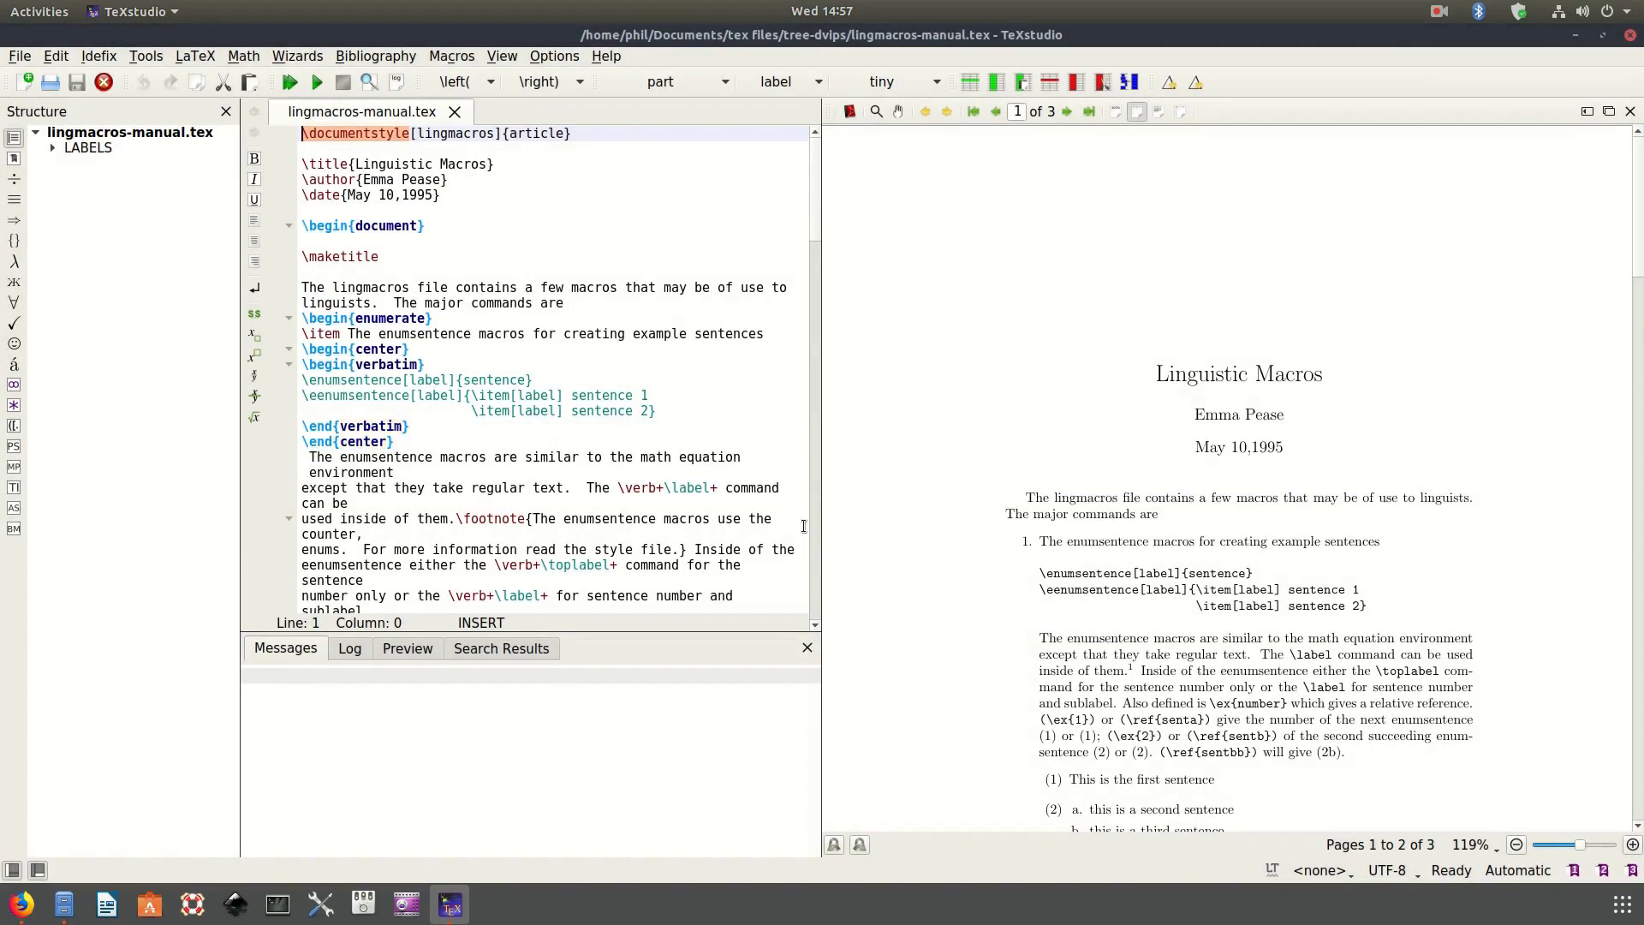
pyautogui.click(405, 164)
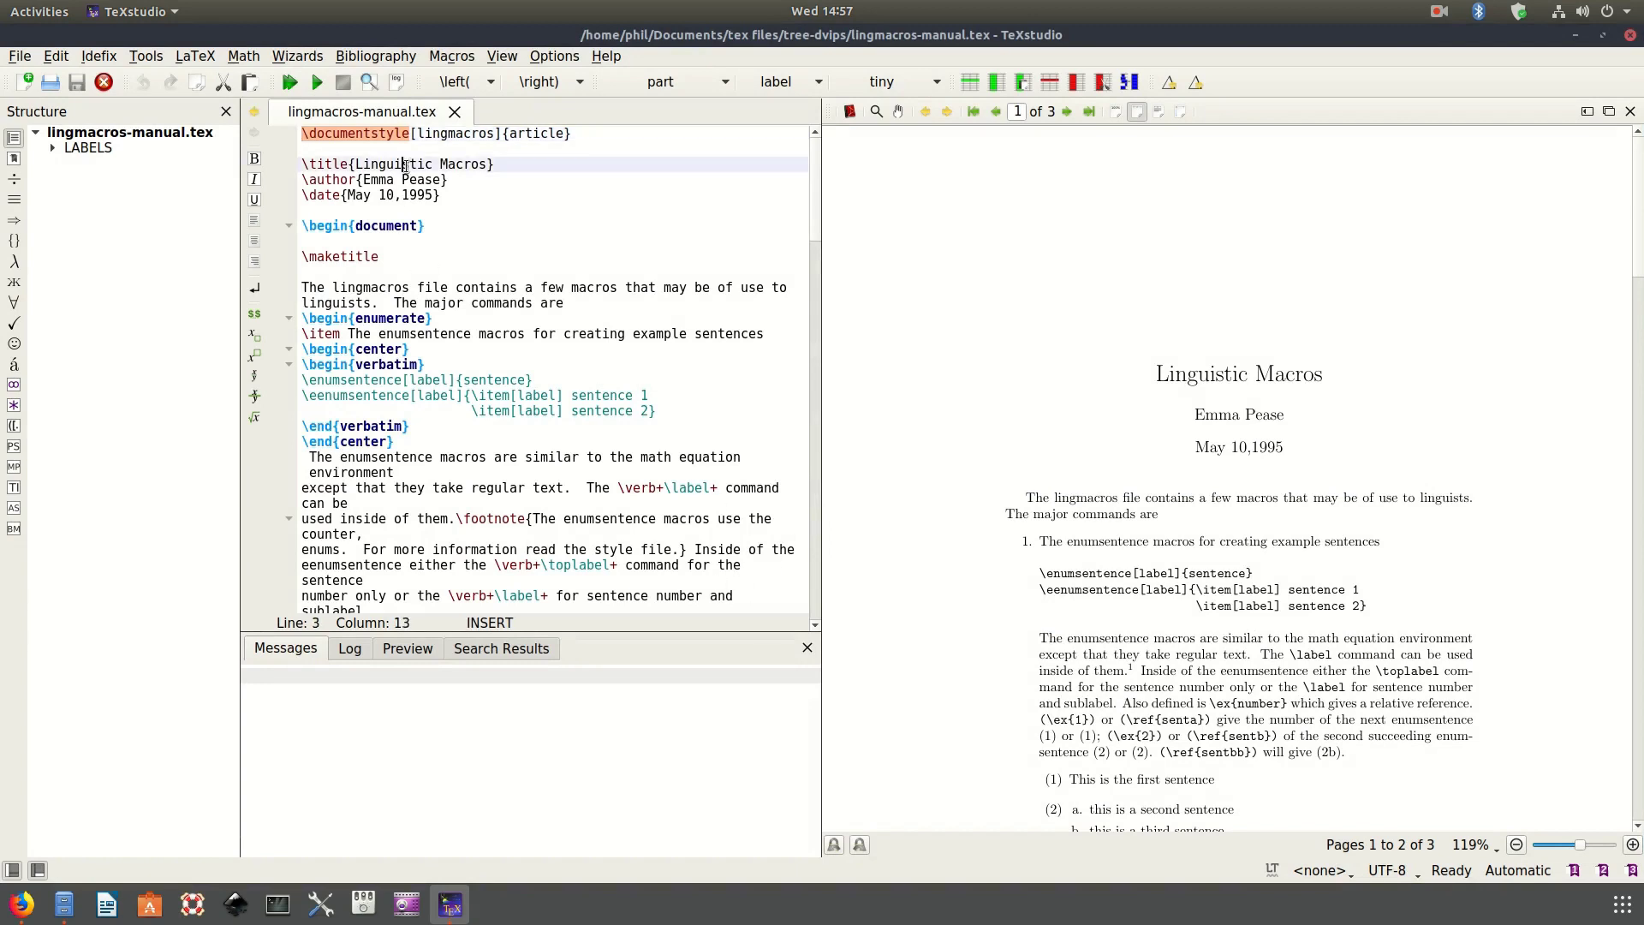
pyautogui.moveTo(403, 180); pyautogui.dragTo(399, 203)
pyautogui.click(405, 226)
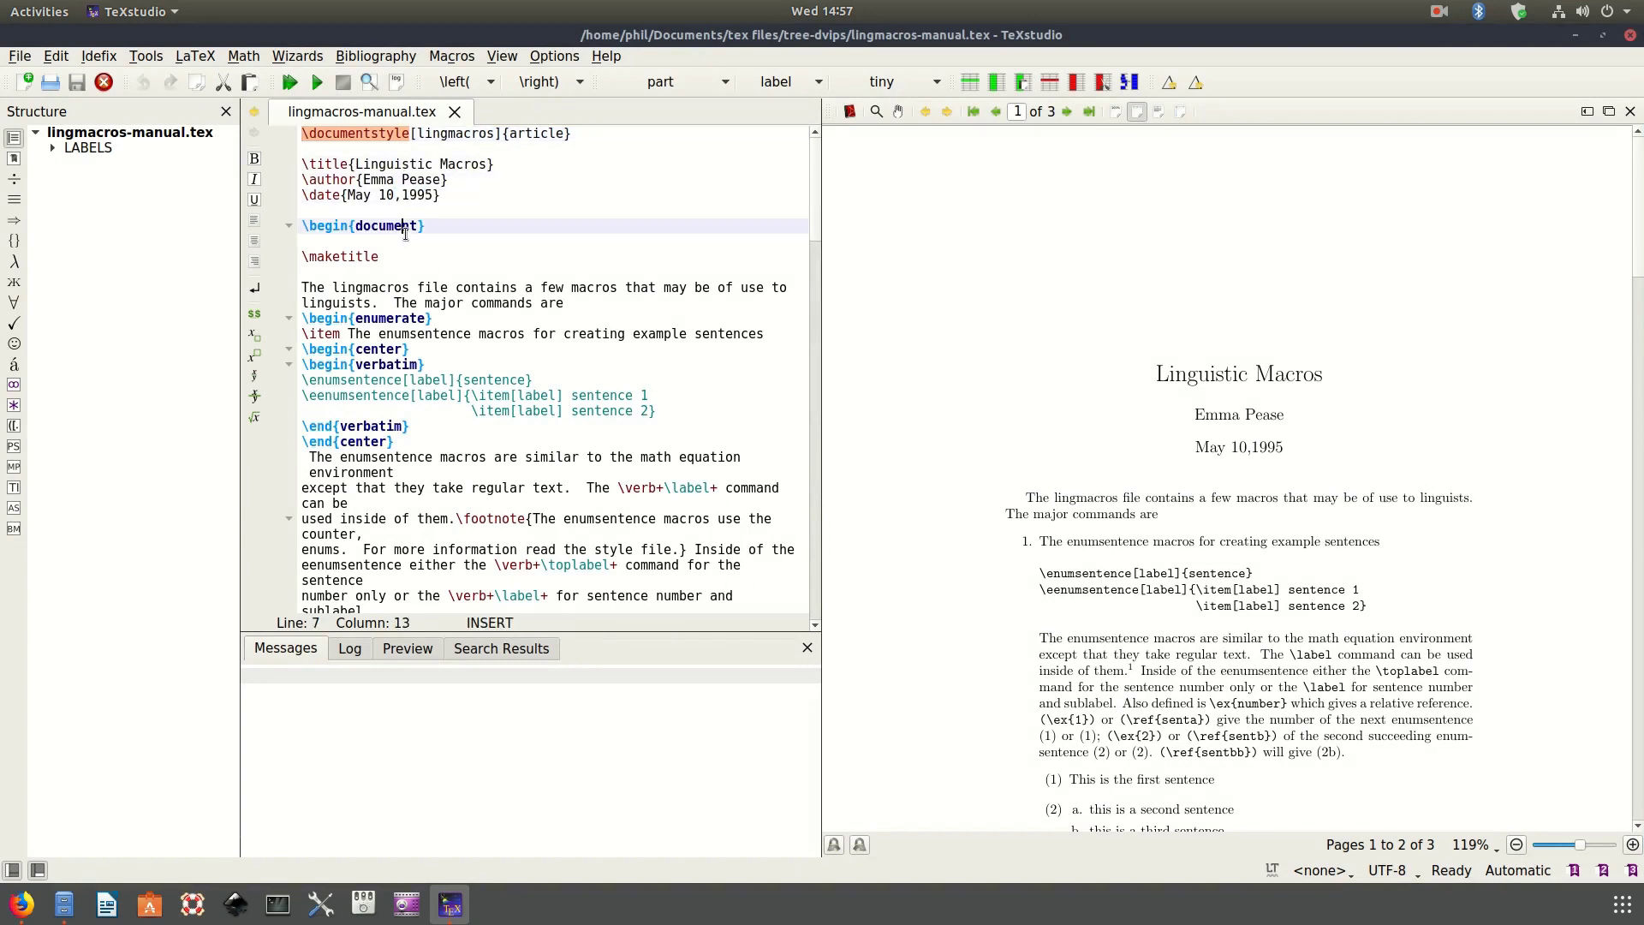
pyautogui.click(435, 288)
pyautogui.click(438, 319)
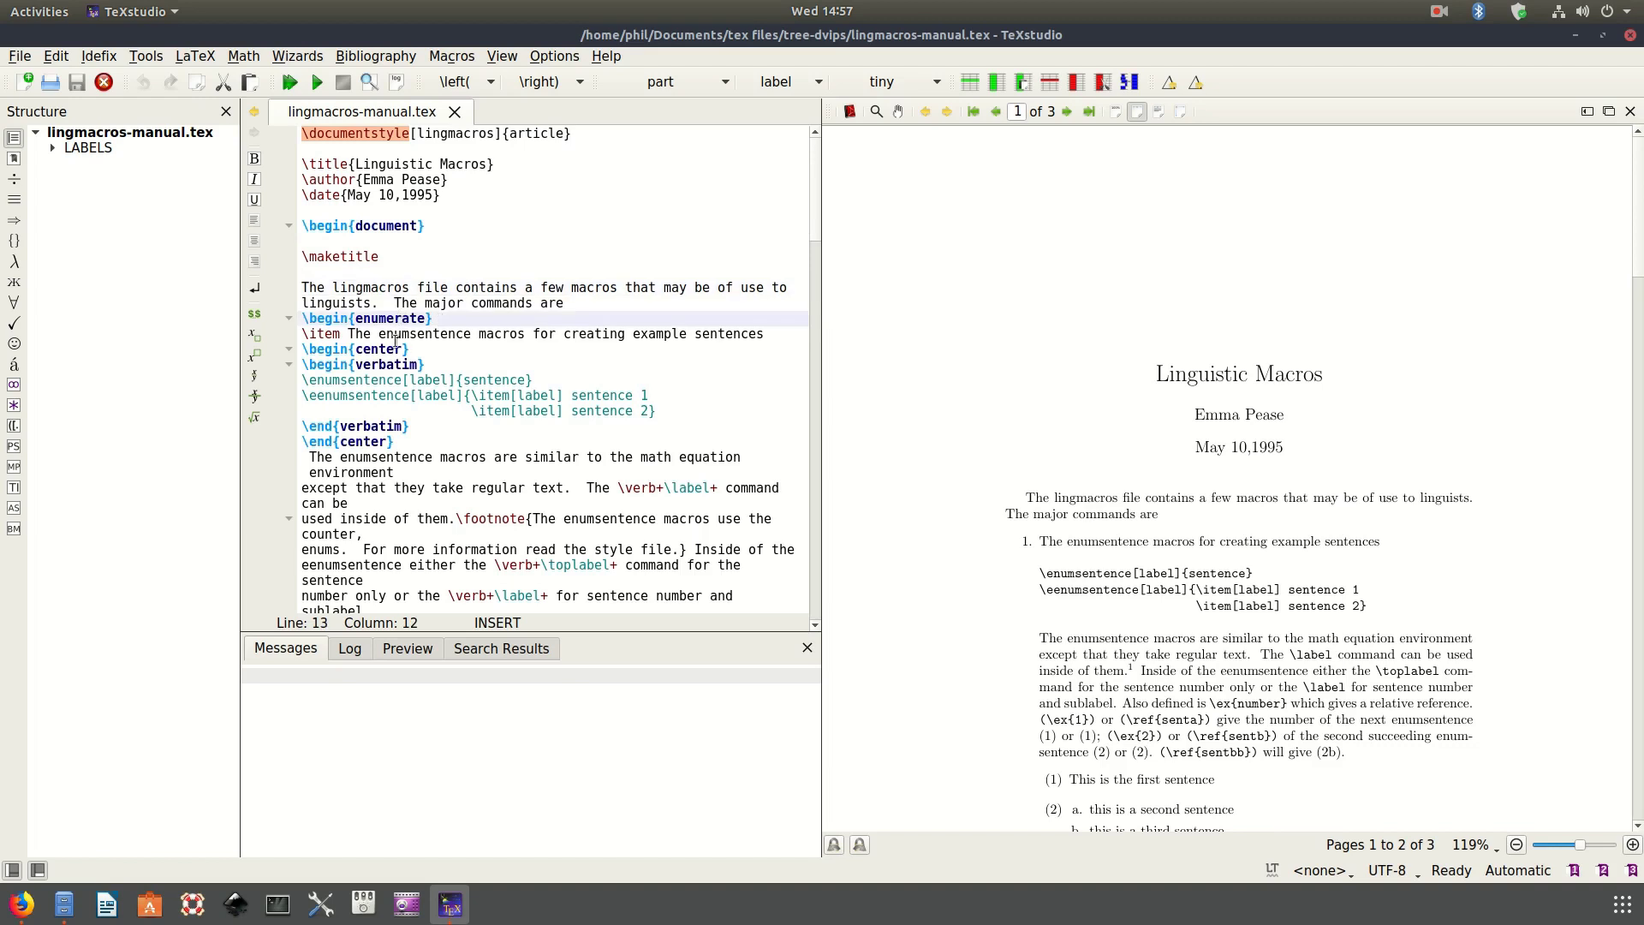
# Step through the example blocks, footnote and 'Also defined is' line down to line 29.
pyautogui.click(390, 349)
pyautogui.click(387, 380)
pyautogui.click(414, 414)
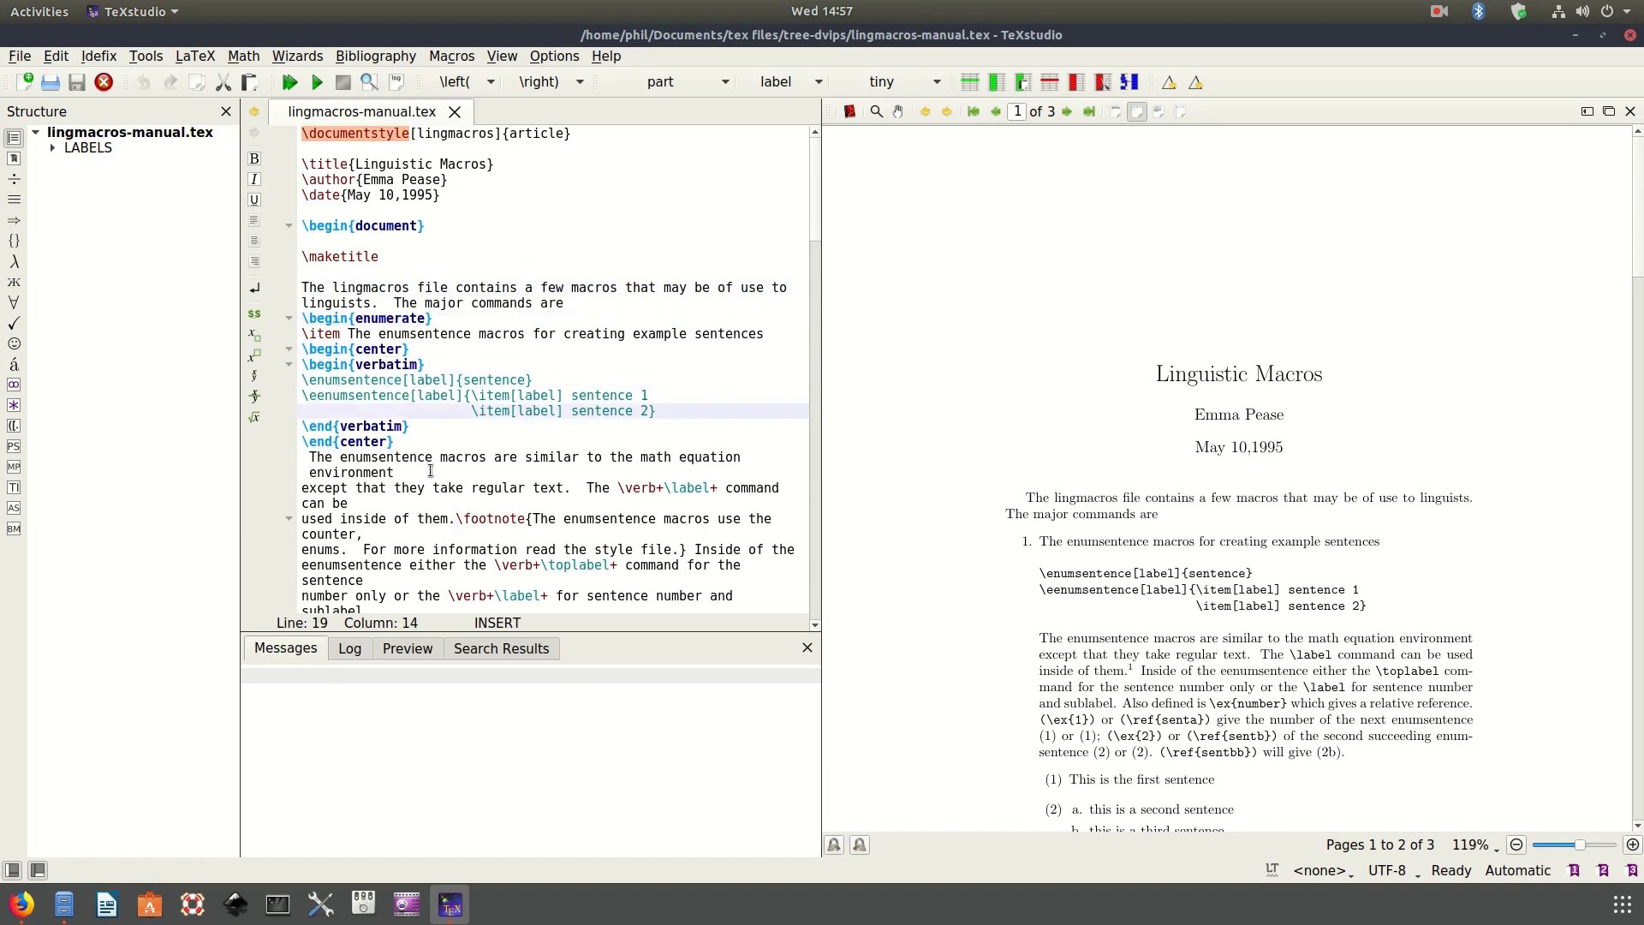
pyautogui.click(431, 471)
pyautogui.click(442, 517)
pyautogui.click(457, 549)
pyautogui.scroll(-5, 469, 555)
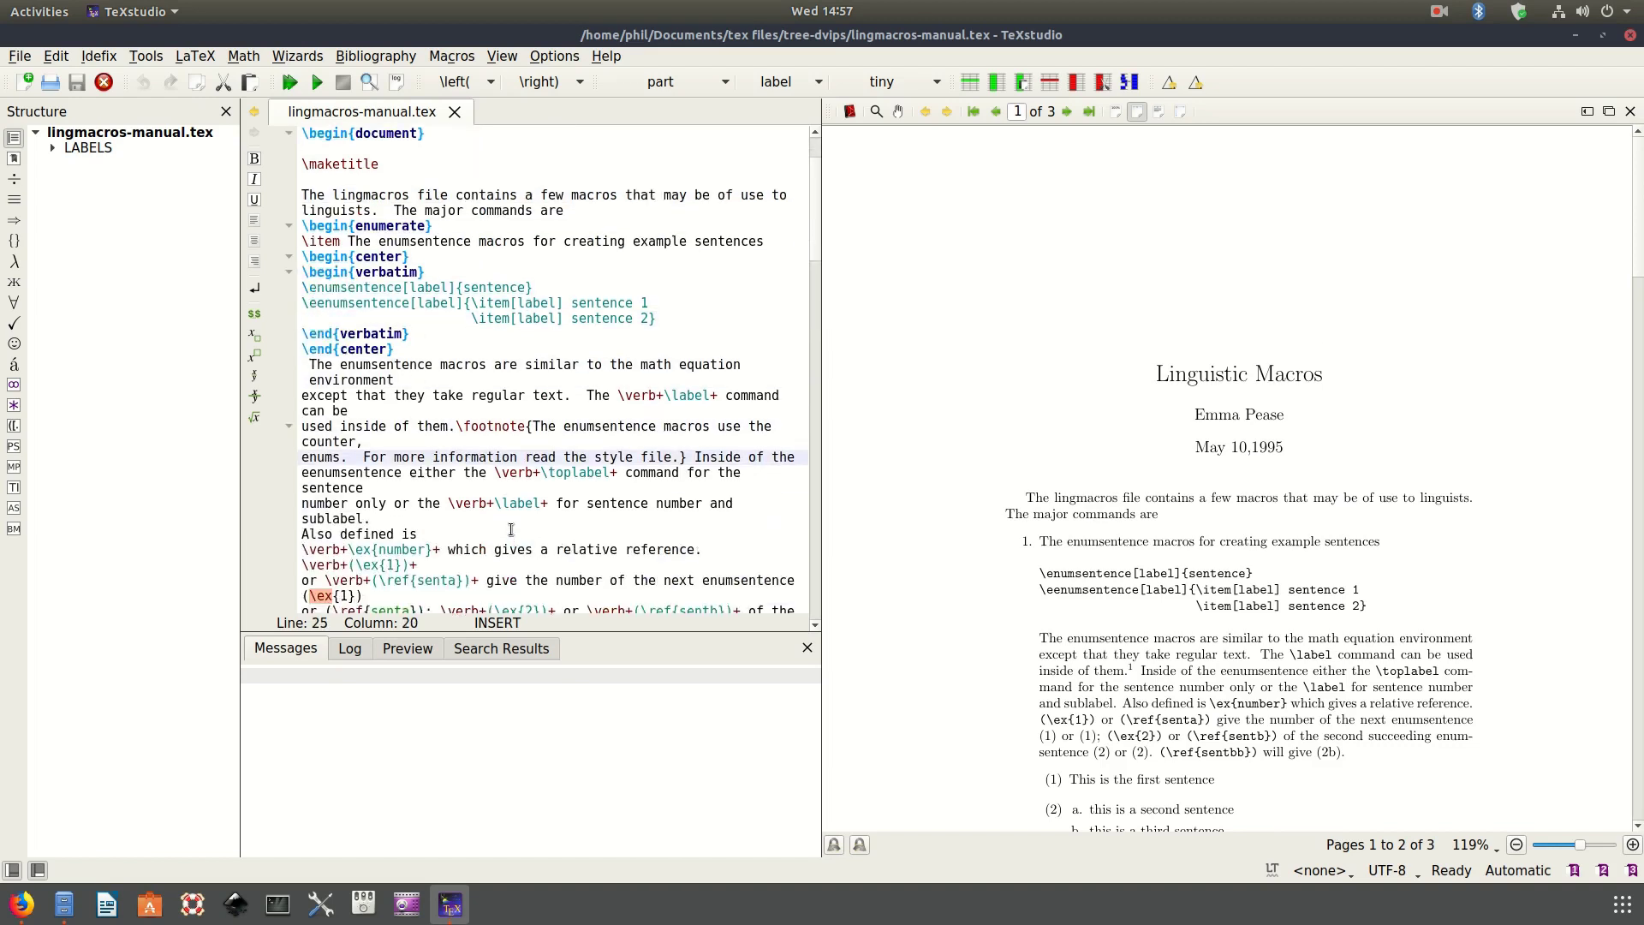
pyautogui.click(436, 504)
pyautogui.click(465, 399)
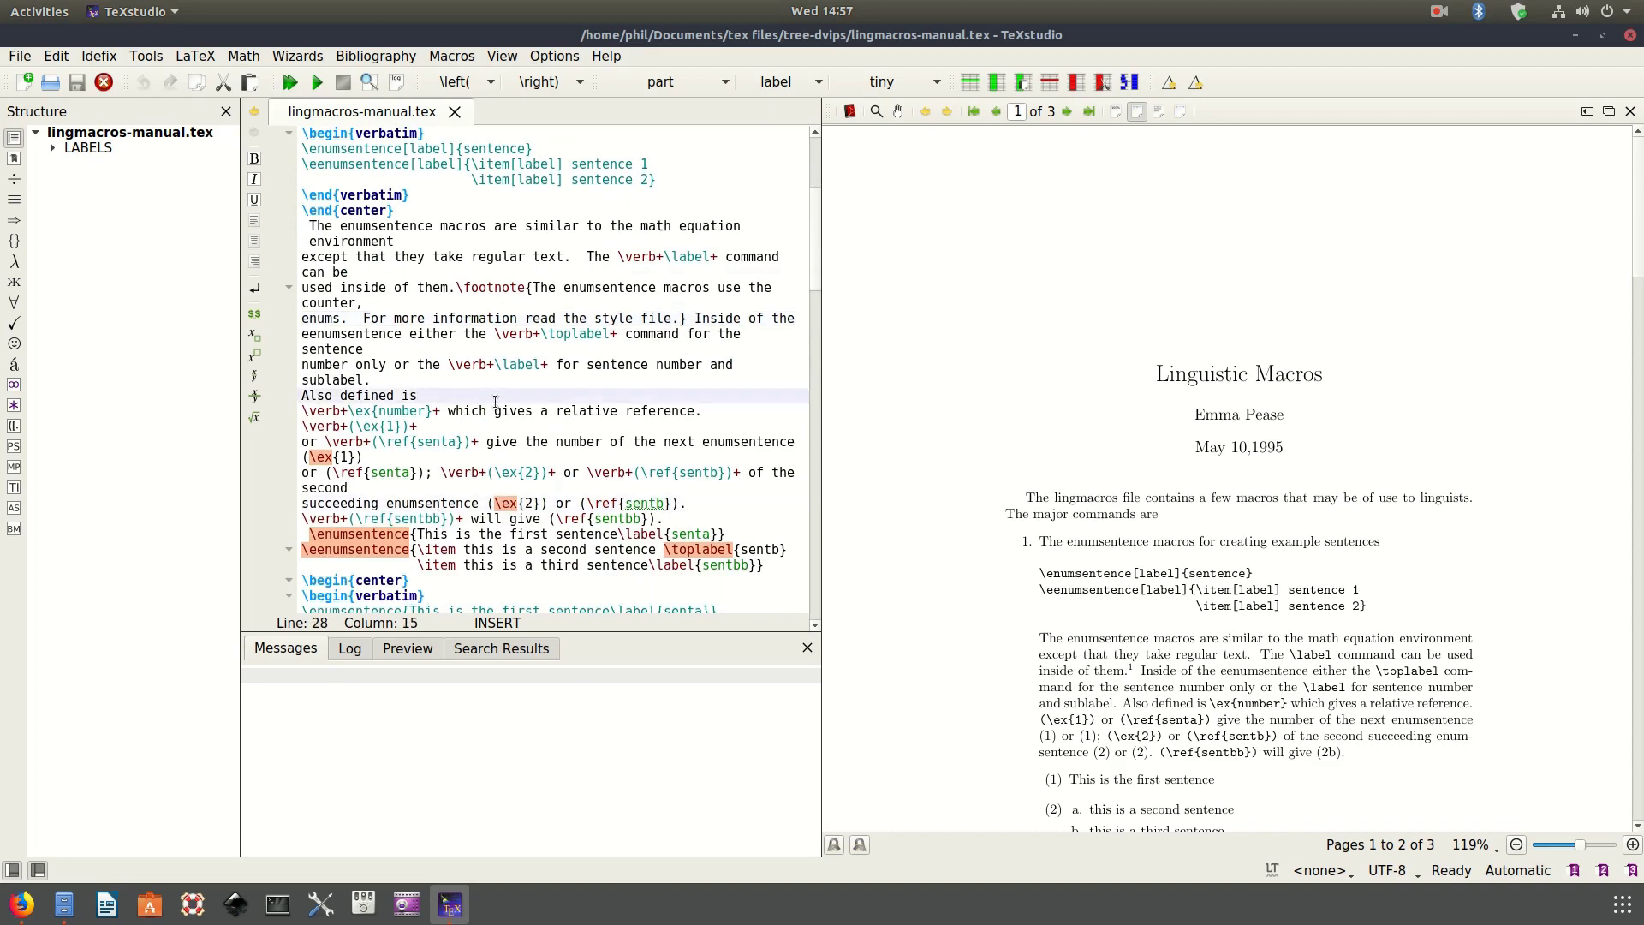
pyautogui.click(596, 405)
# Select the backslash before verb+\toplabel+, then scroll the PDF preview and magnify parts of it.
pyautogui.moveTo(496, 334); pyautogui.dragTo(503, 347)
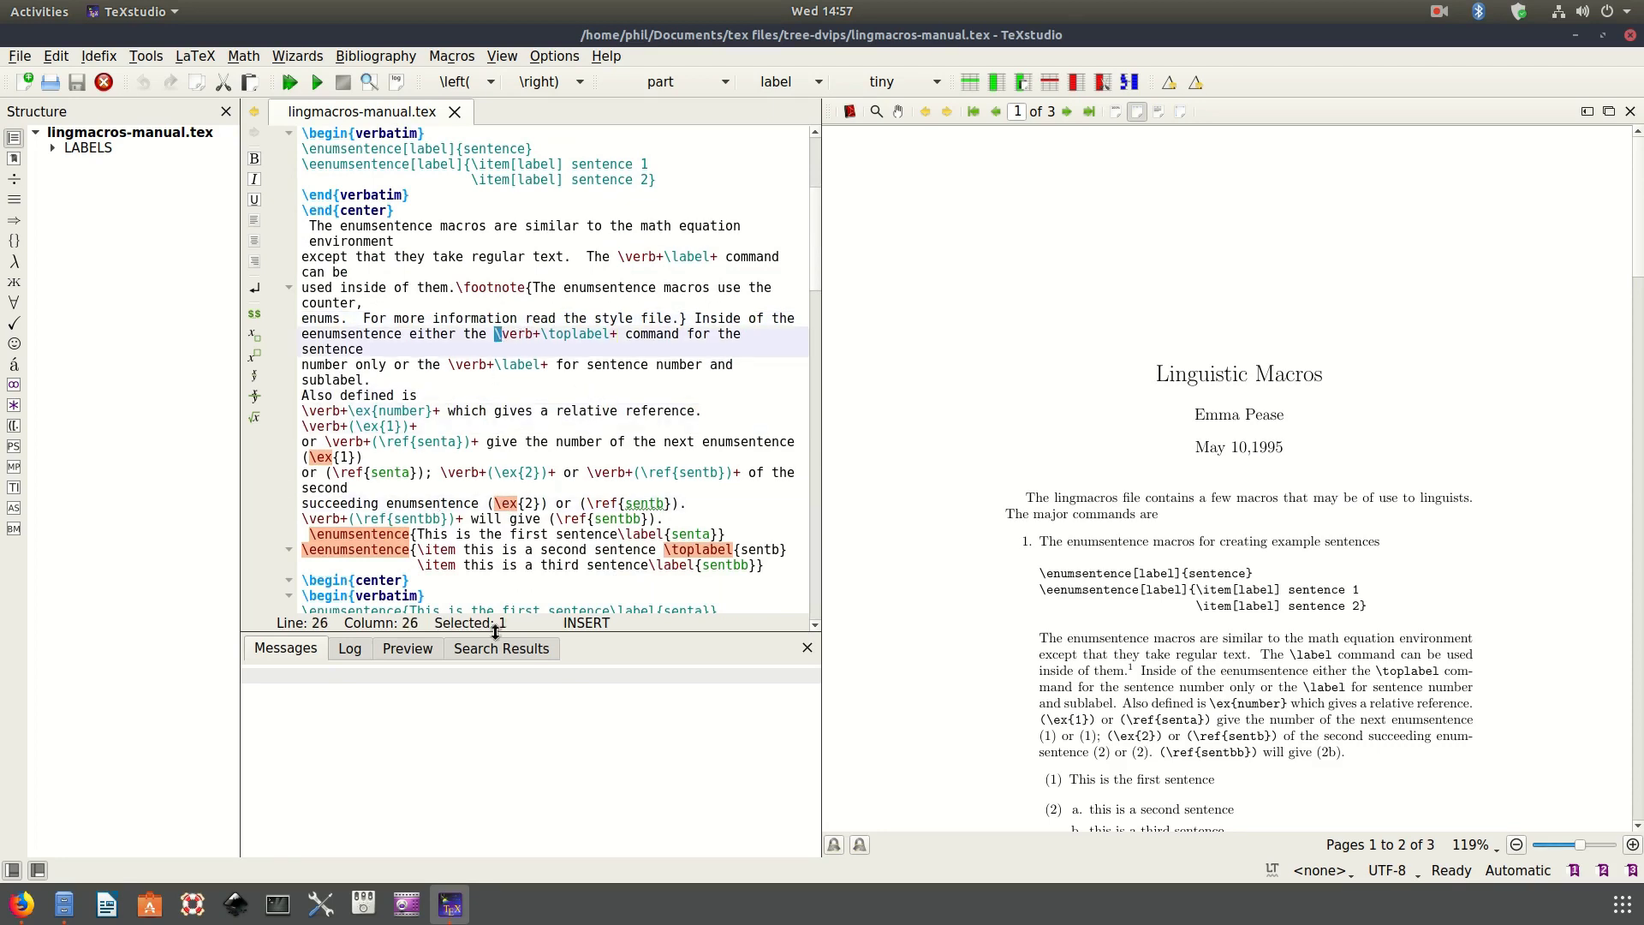
pyautogui.scroll(-2, 1069, 599)
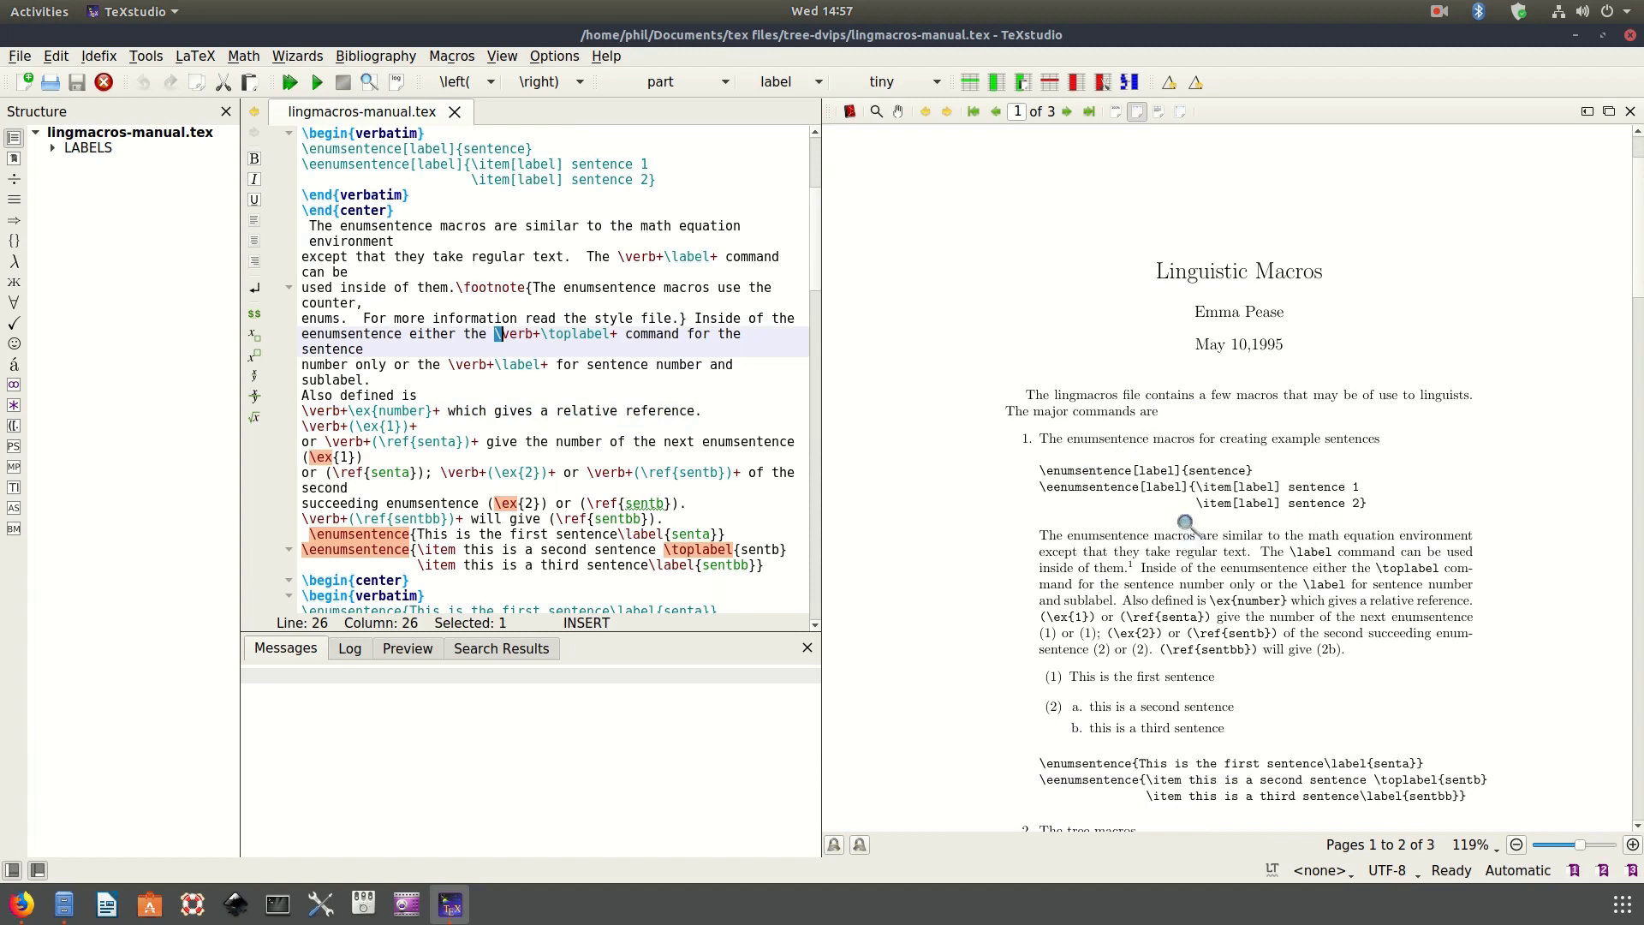
pyautogui.moveTo(1072, 432); pyautogui.dragTo(1186, 621)
pyautogui.scroll(-2, 1184, 618)
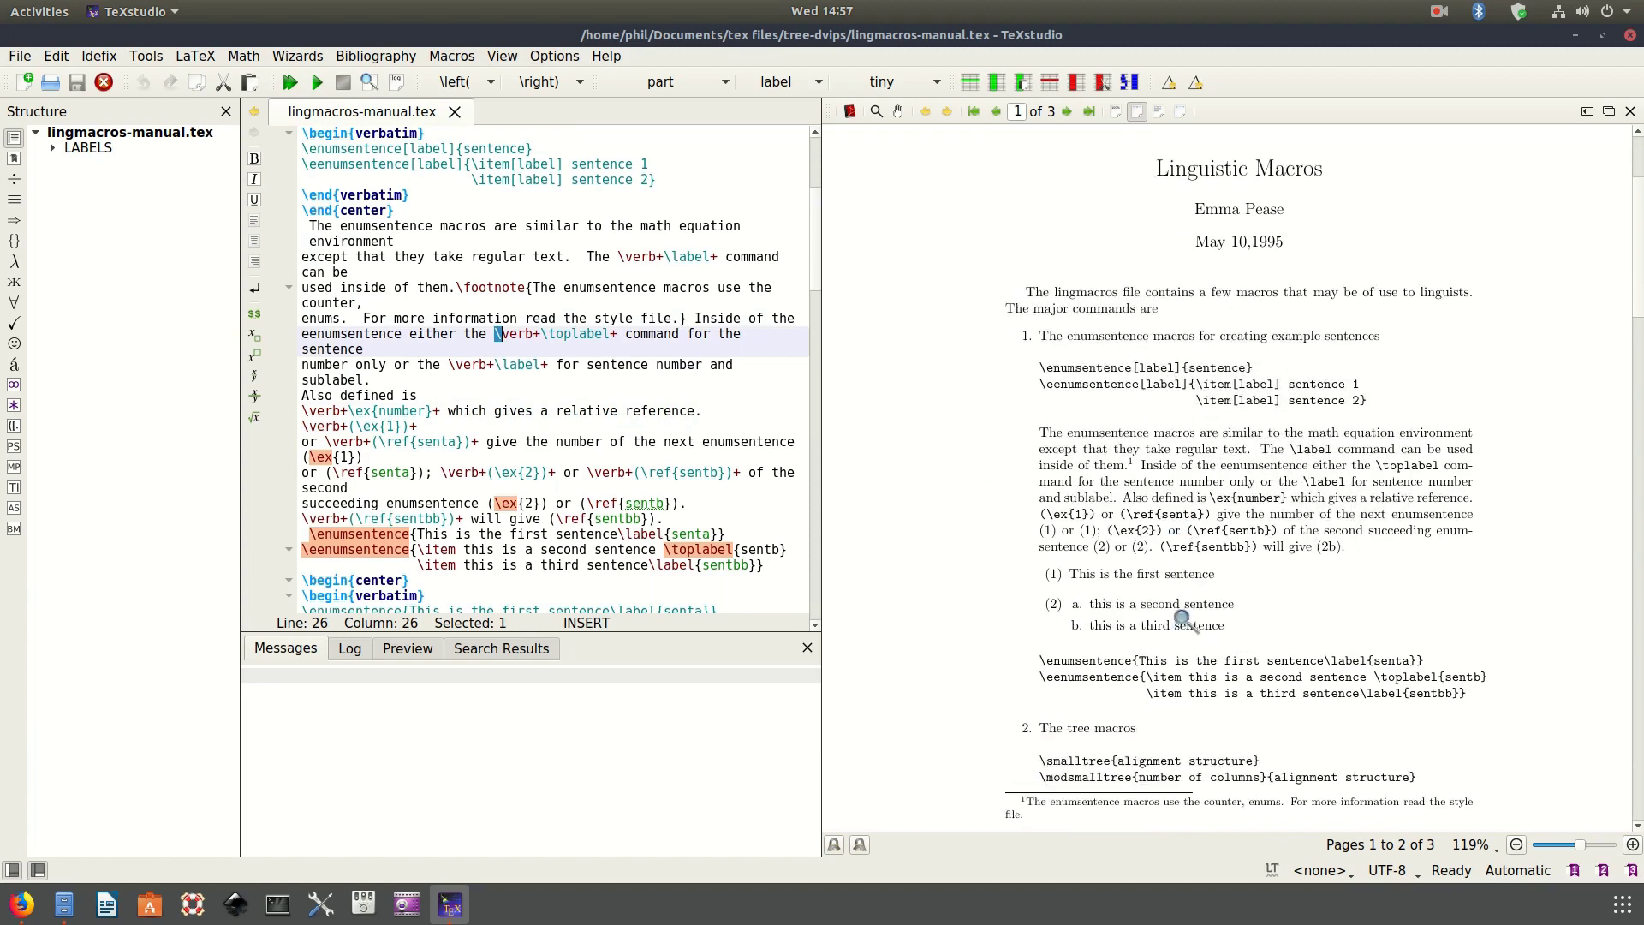
pyautogui.scroll(-1, 1182, 618)
pyautogui.moveTo(1240, 289); pyautogui.dragTo(1241, 289)
pyautogui.moveTo(1343, 492); pyautogui.dragTo(1259, 588)
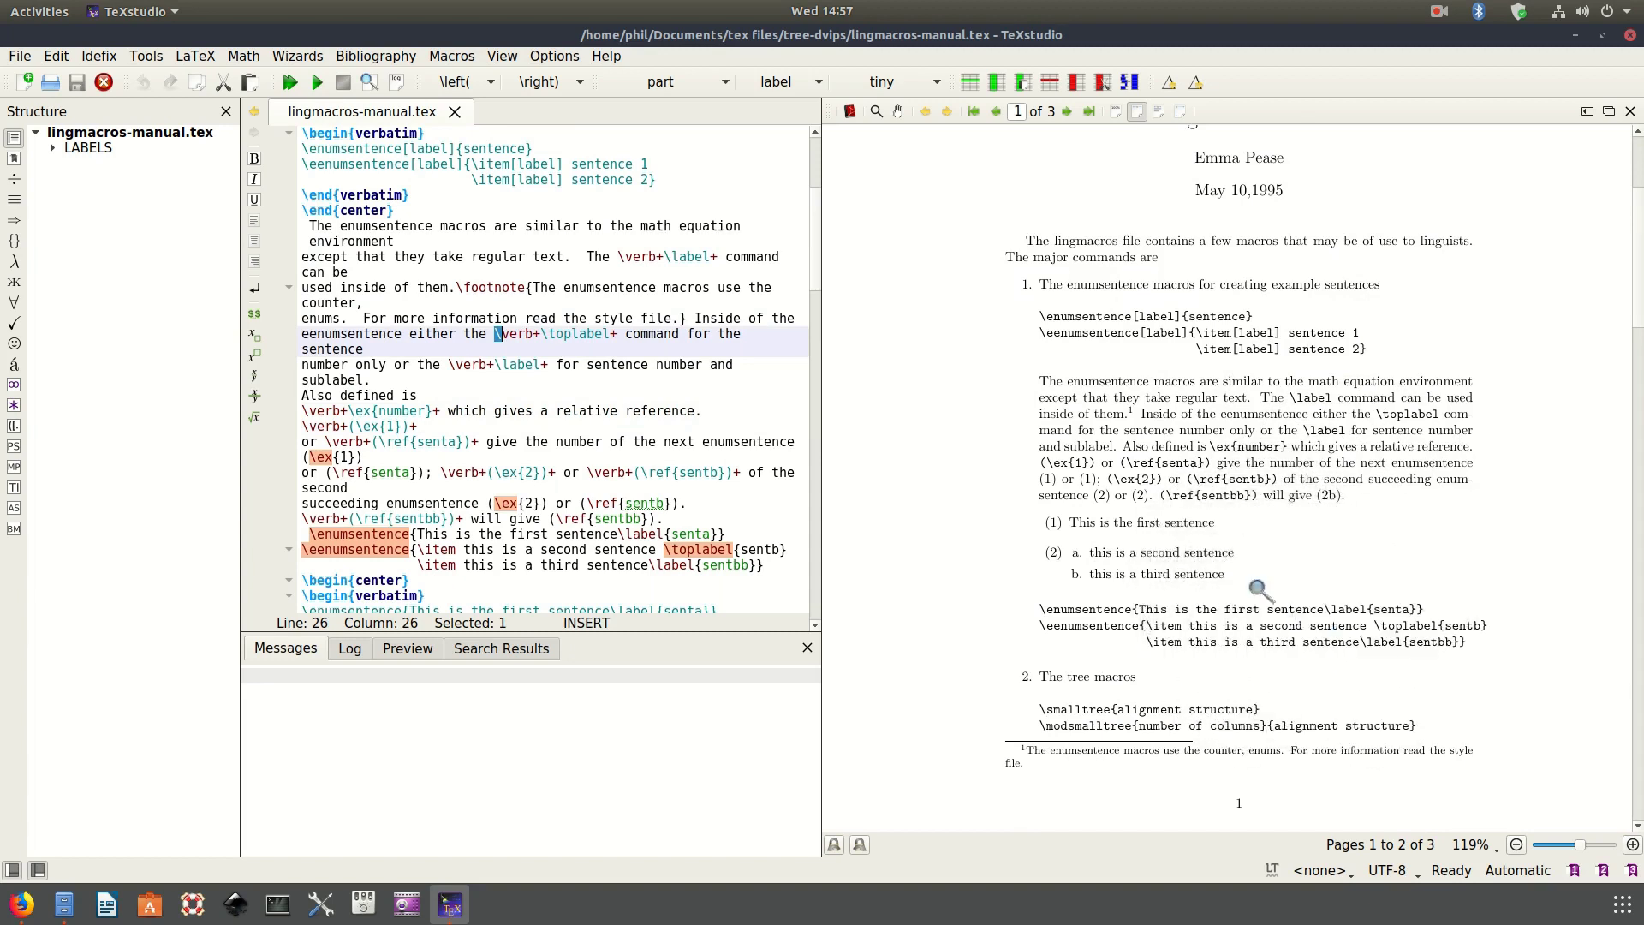
# Scroll to the gloss macros example on page 2 and magnify the tree example.
pyautogui.scroll(-5, 1259, 589)
pyautogui.scroll(-10, 1210, 467)
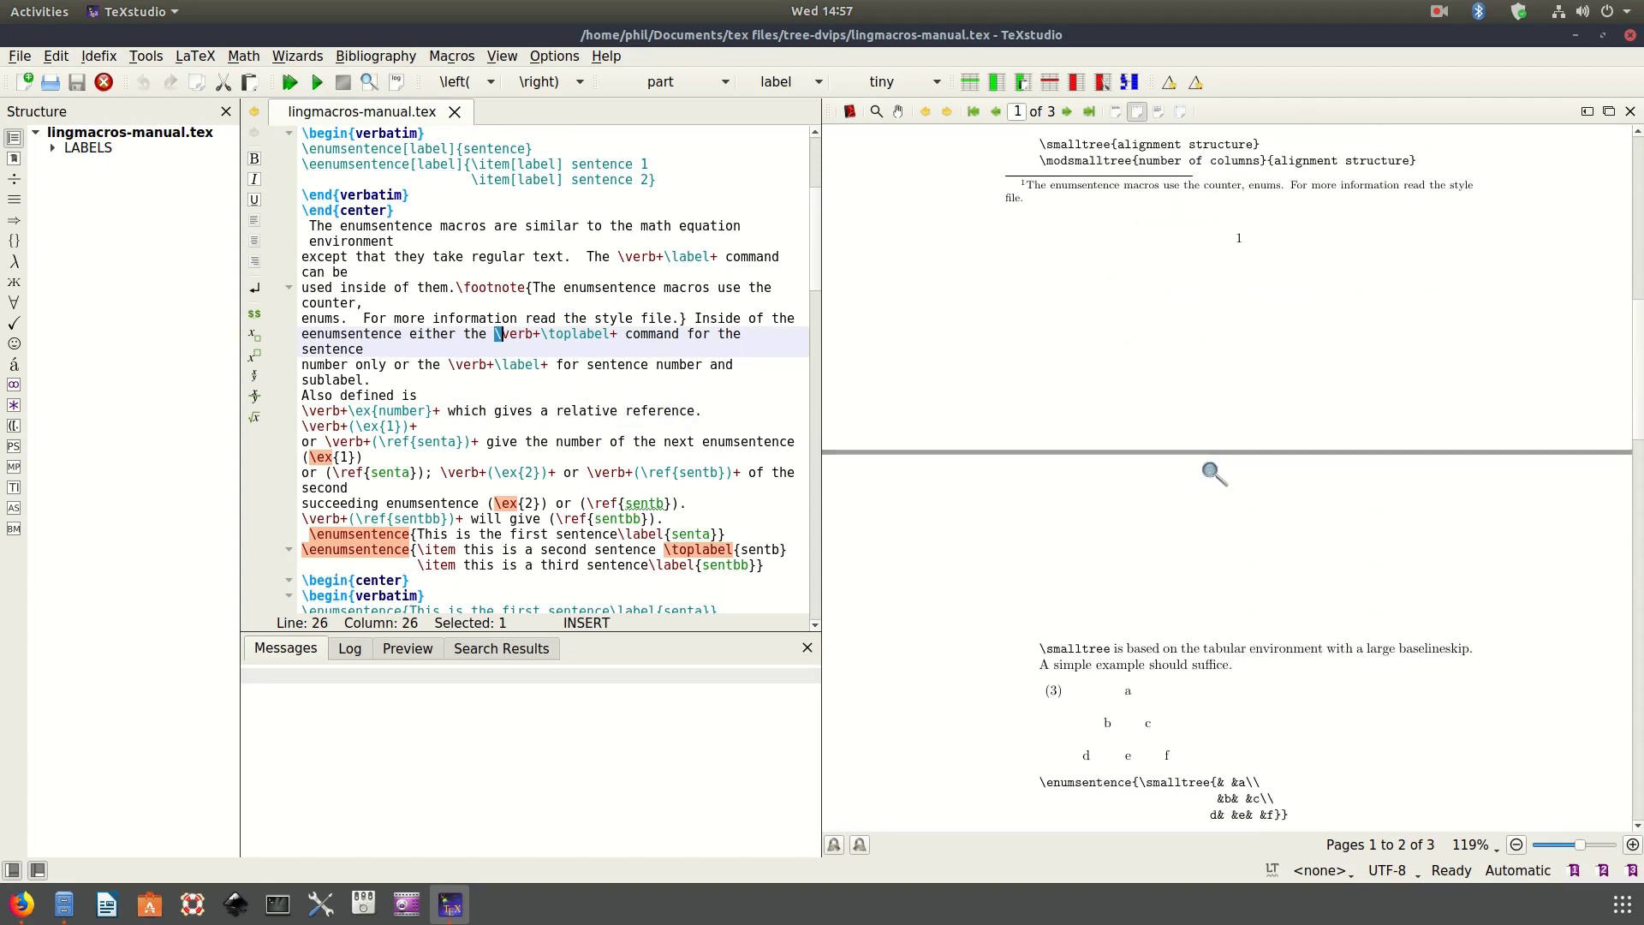
pyautogui.moveTo(1123, 412); pyautogui.dragTo(1416, 628)
pyautogui.scroll(-3, 1231, 617)
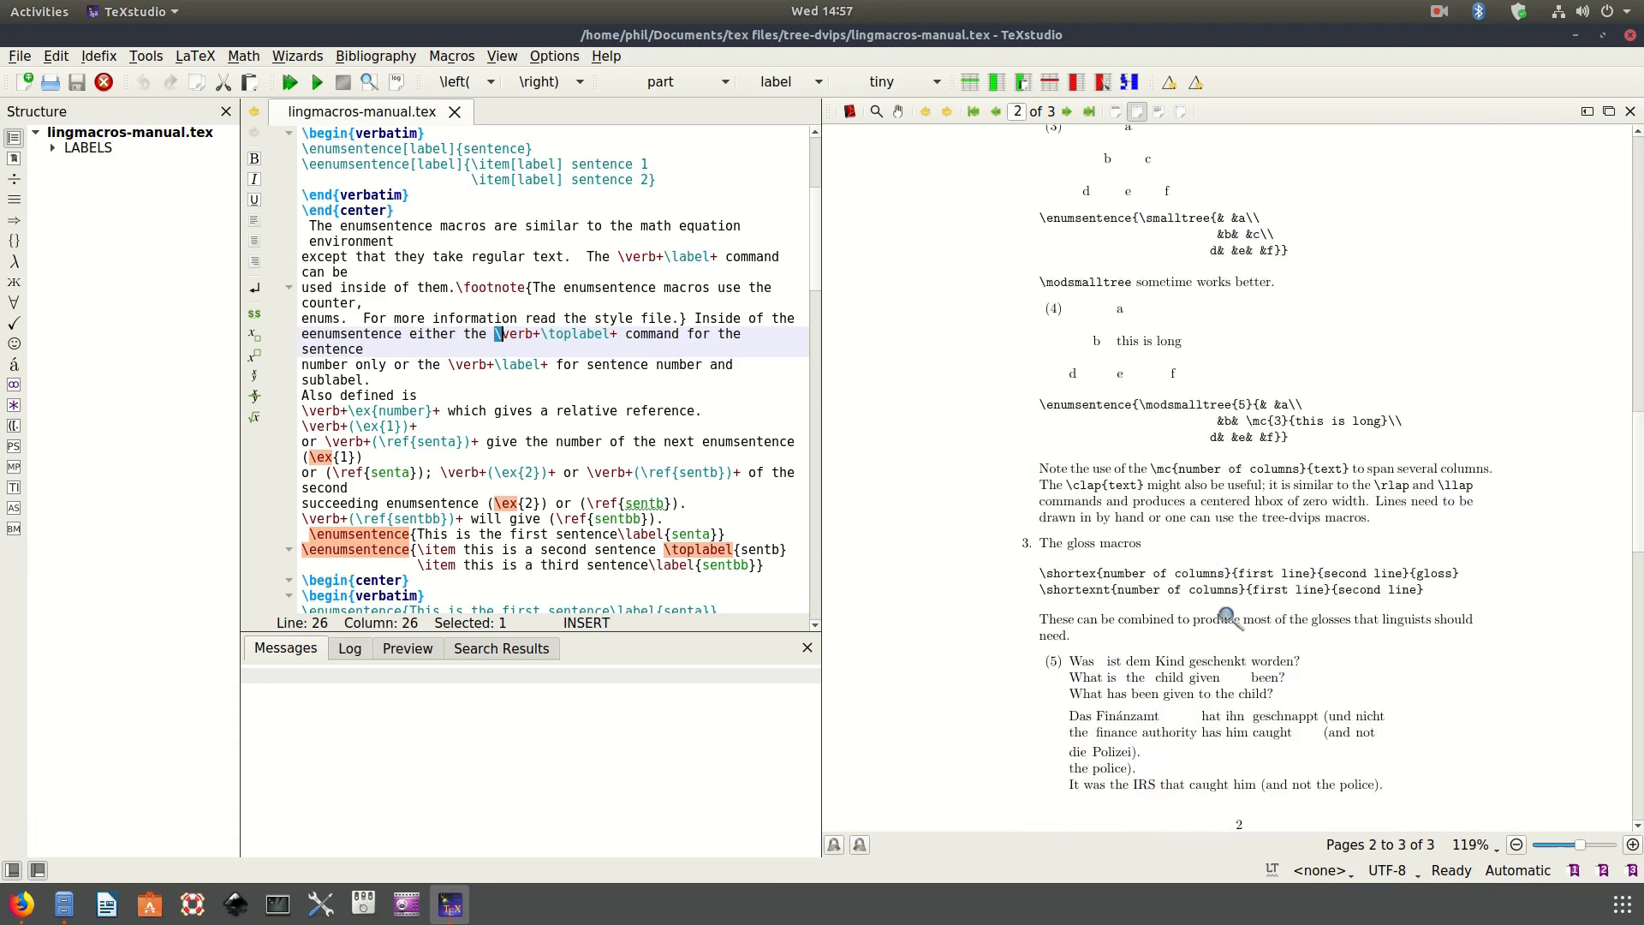
pyautogui.click(1211, 630)
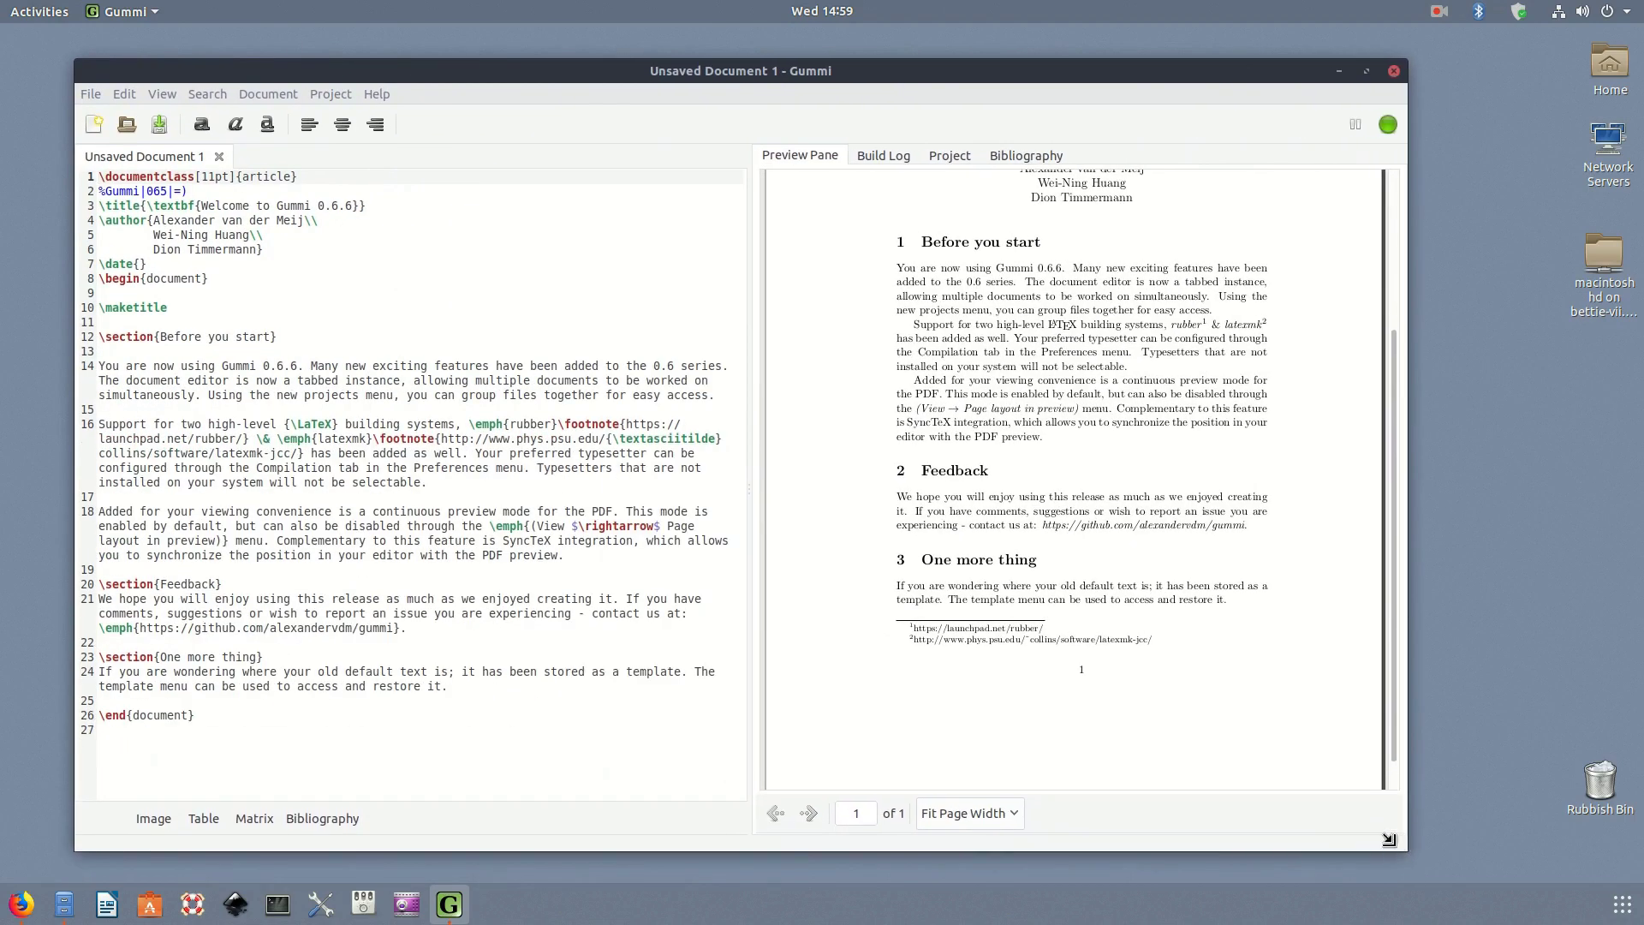
# Scroll Gummi's preview back to the top of the welcome page and bring up the zoom choices.
pyautogui.scroll(3, 1098, 484)
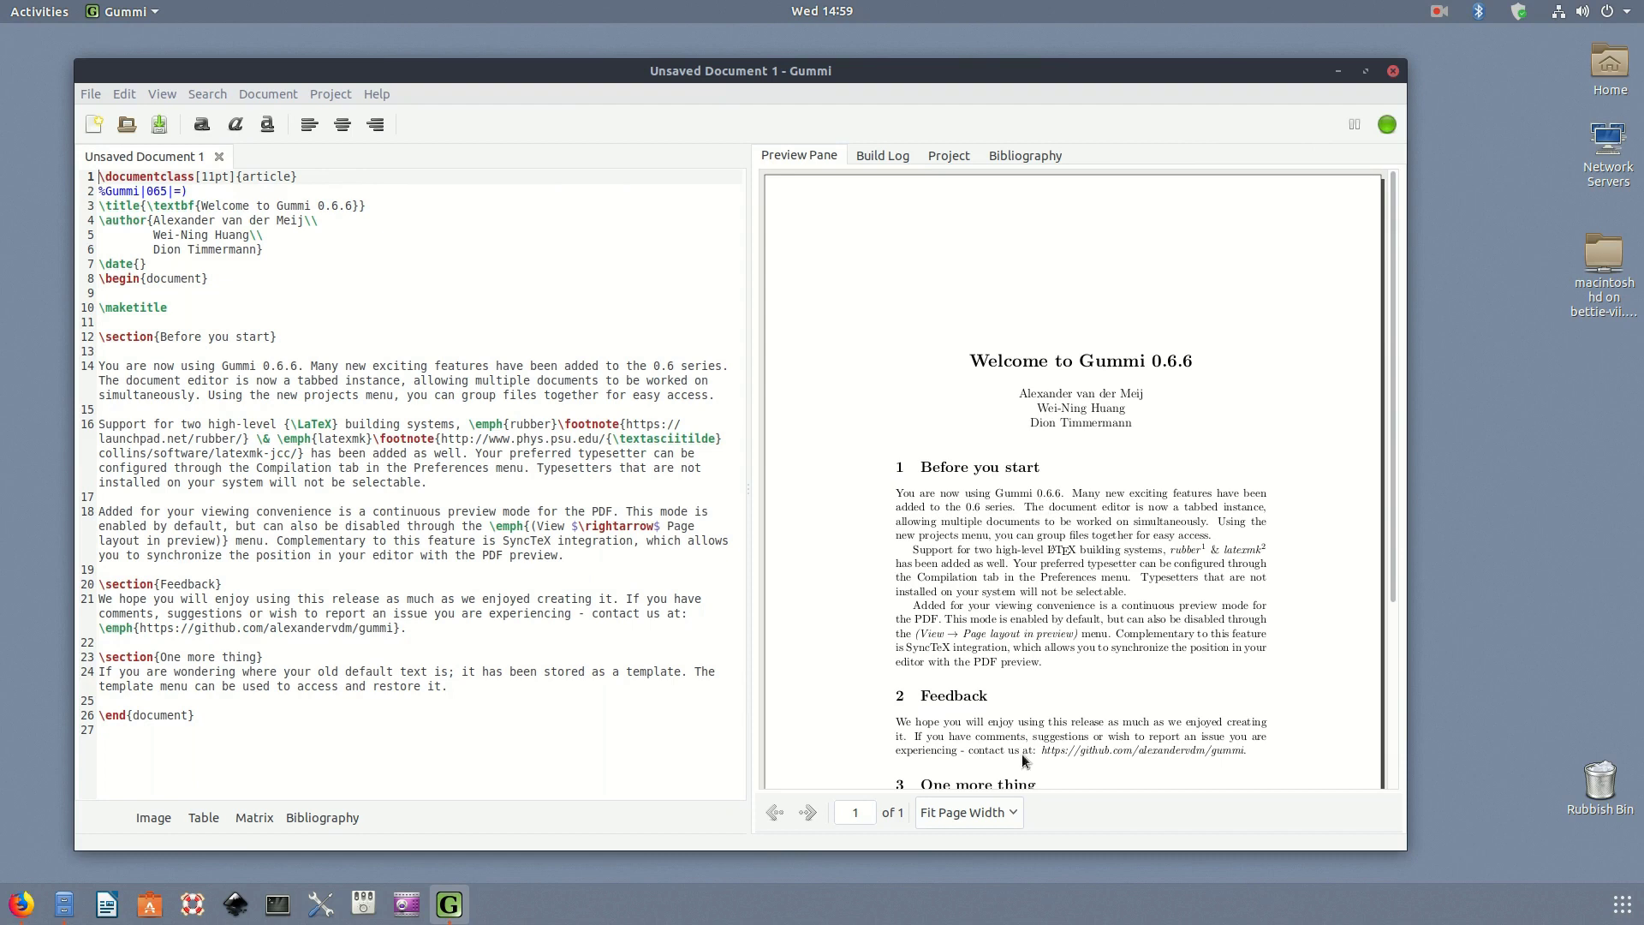
pyautogui.click(1010, 809)
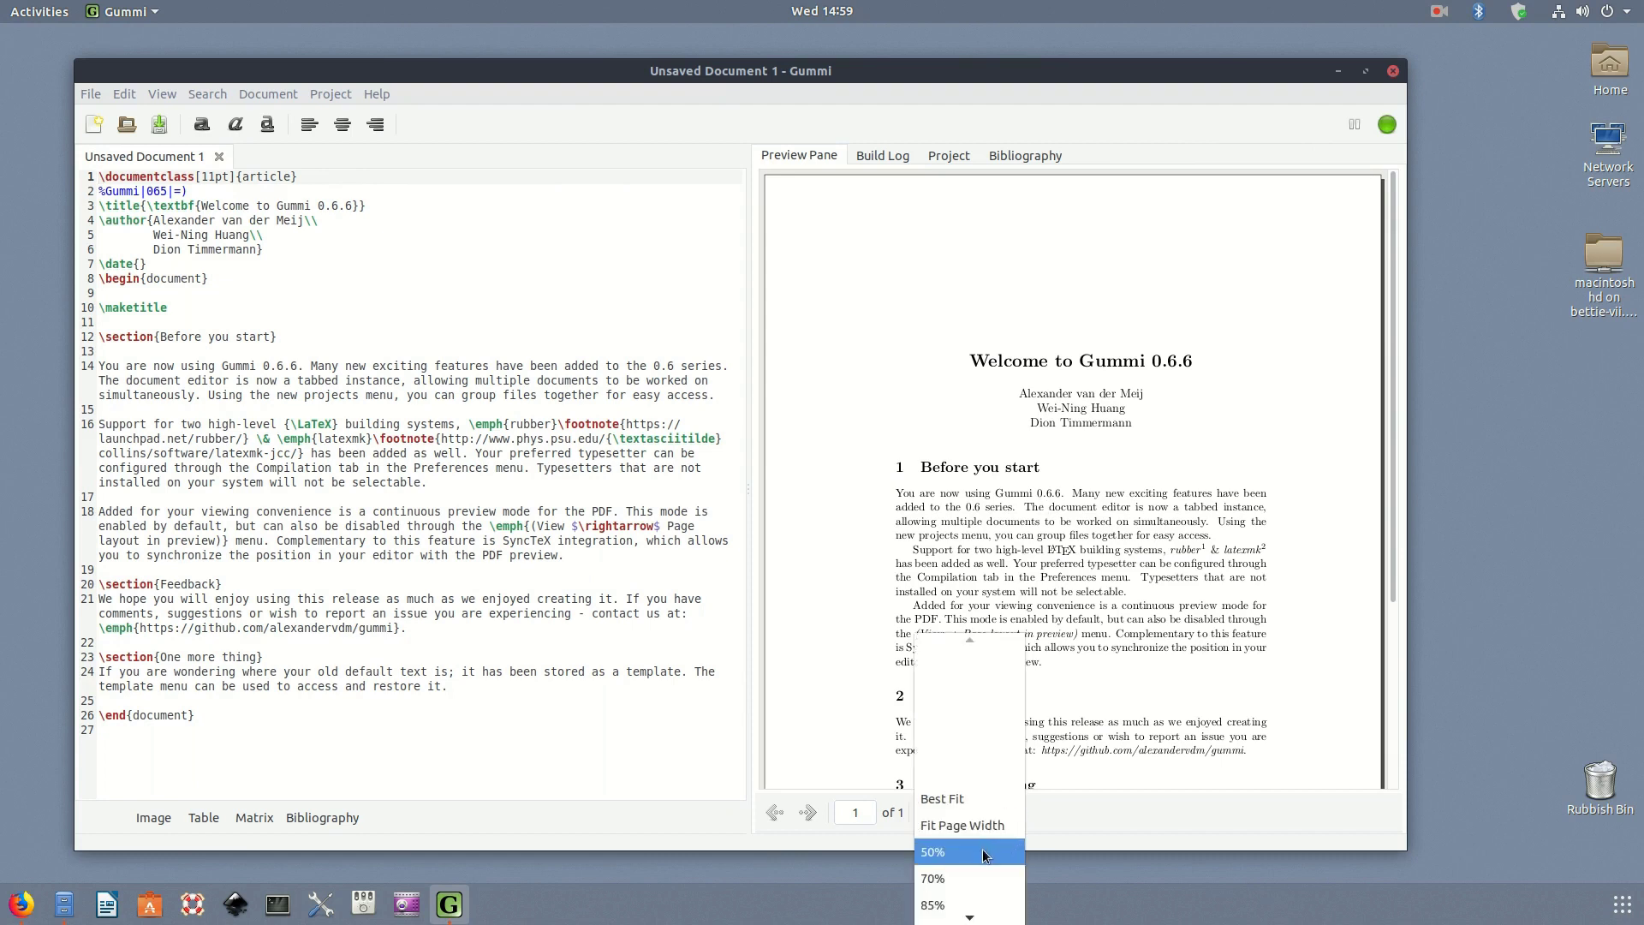
# Try Best Fit, 50% and 100% preview zoom, settle on 200%, and pan to Before you start.
pyautogui.click(979, 798)
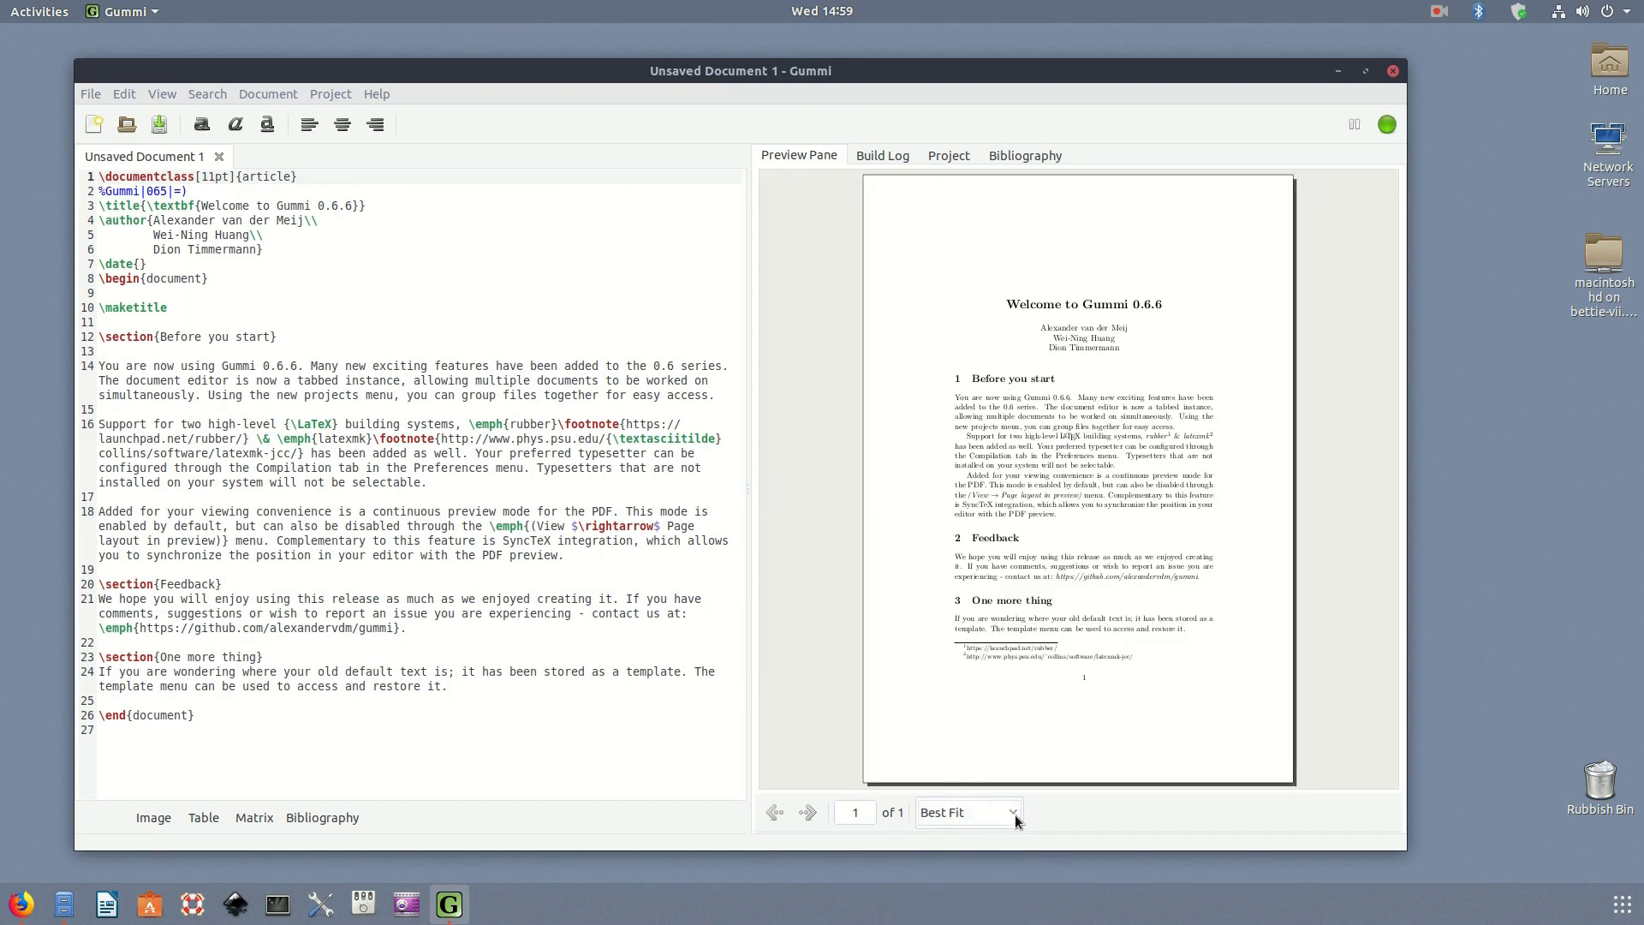
pyautogui.click(1013, 818)
pyautogui.click(990, 881)
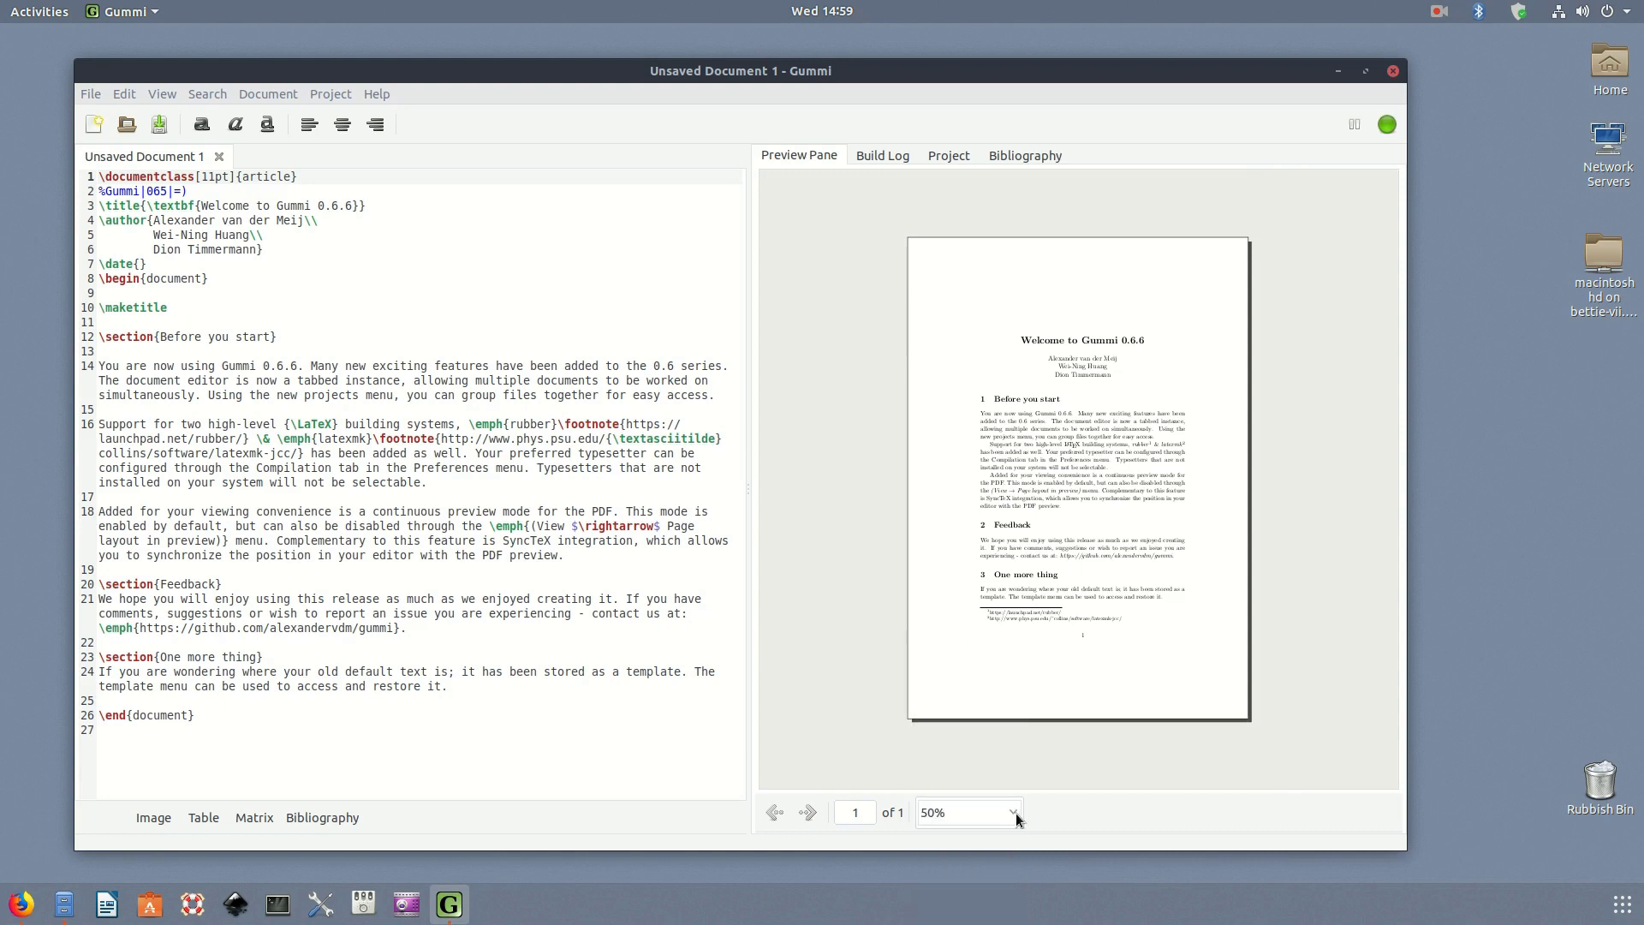
pyautogui.click(1013, 813)
pyautogui.click(990, 899)
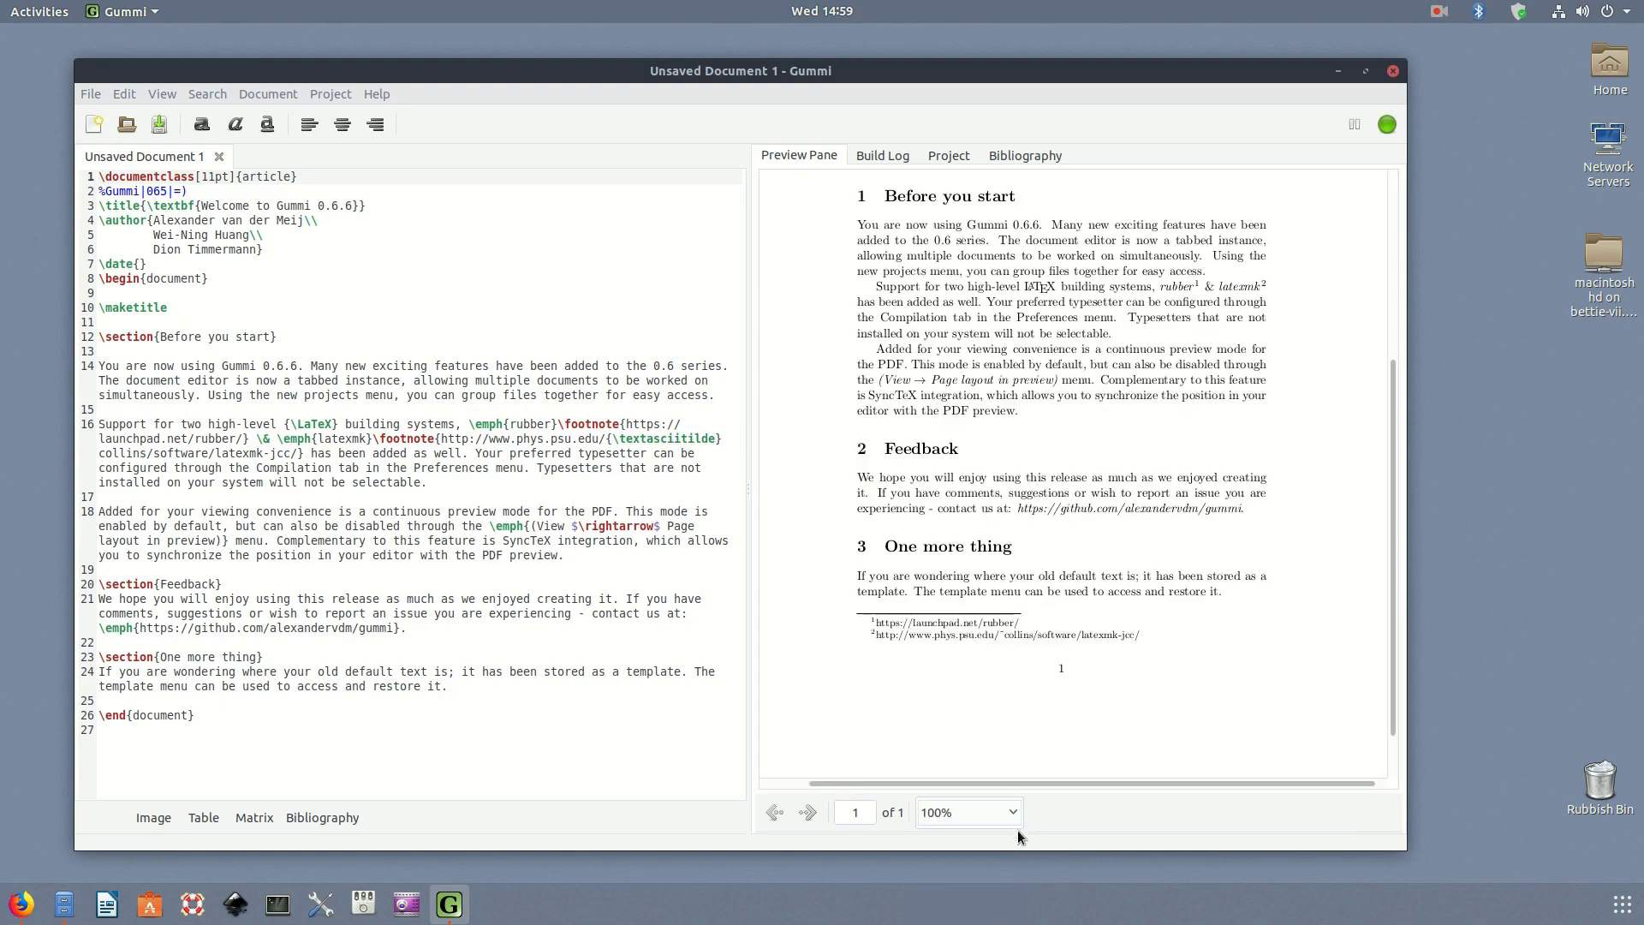
pyautogui.click(1005, 817)
pyautogui.click(992, 880)
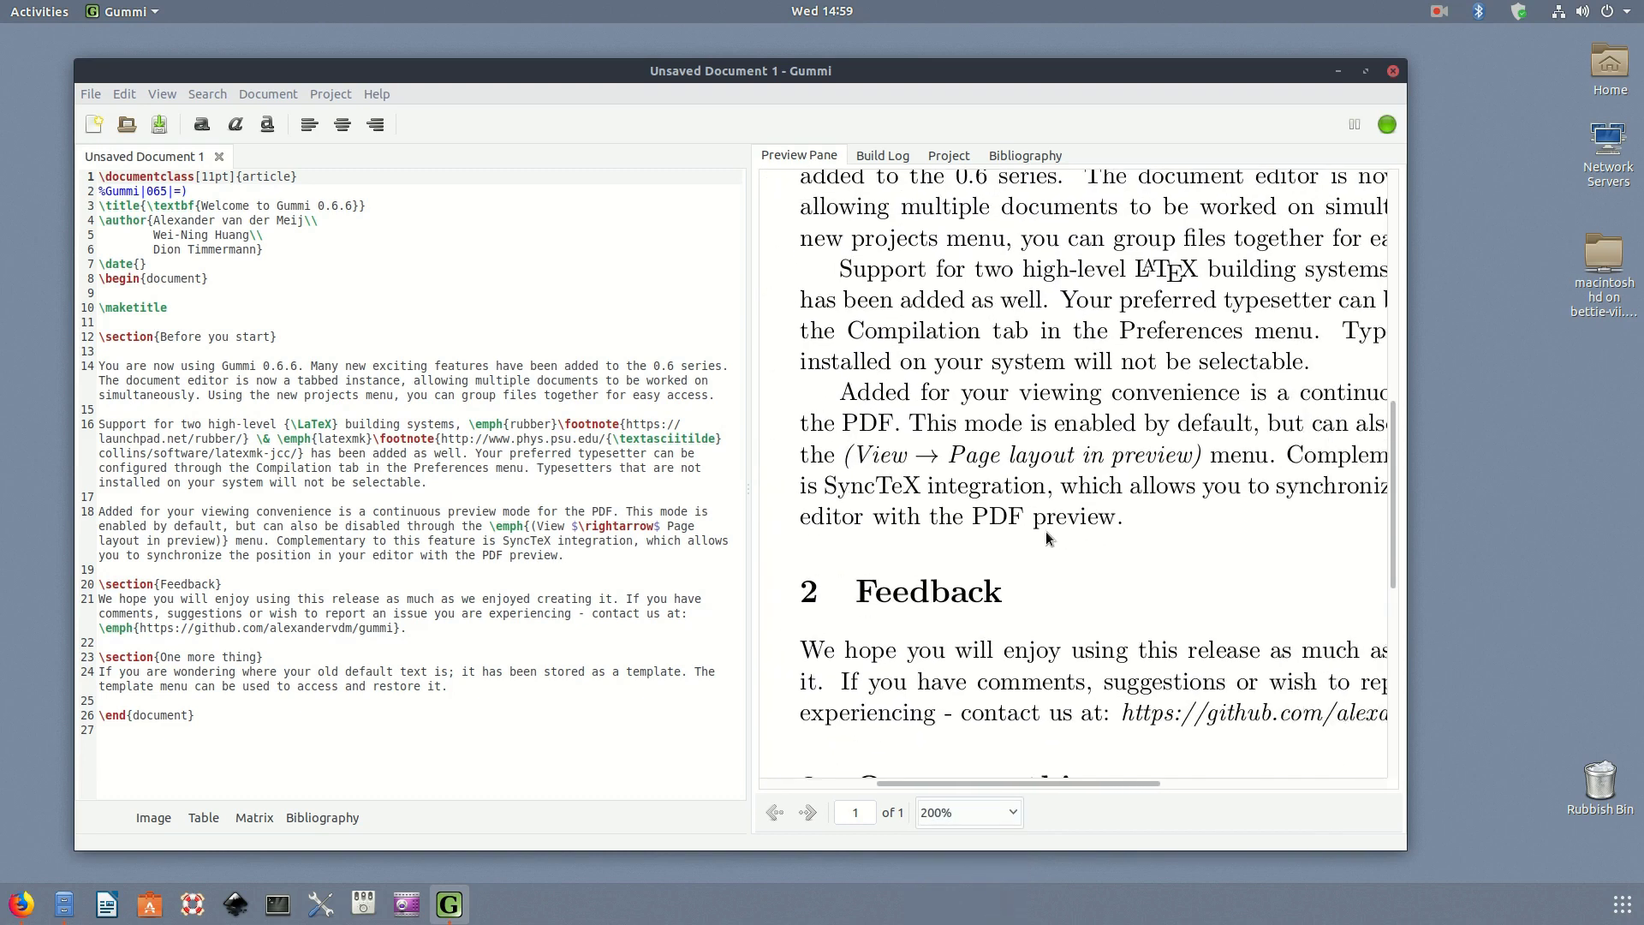
pyautogui.moveTo(1168, 567); pyautogui.dragTo(1175, 514)
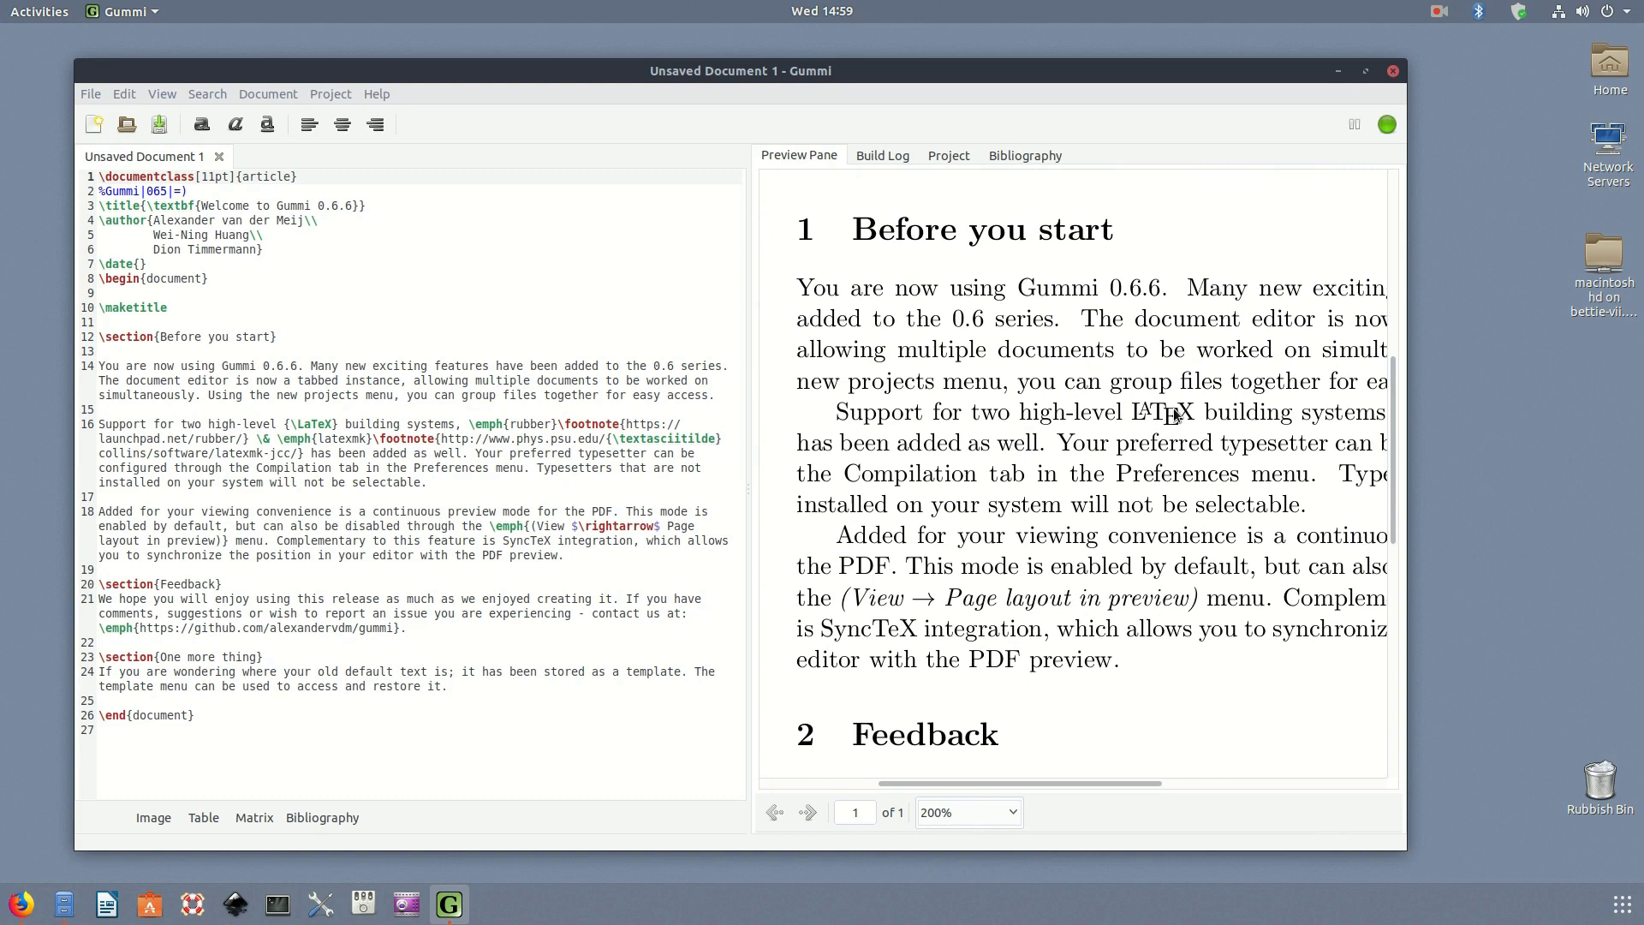